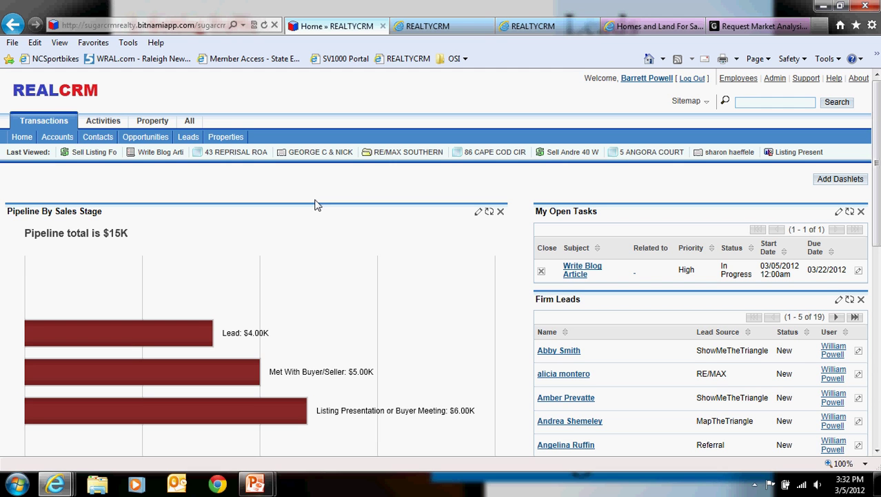
Step: Show the Activities group of modules on the REALCRM home page
{"action": "left_click", "coordinate": [104, 120]}
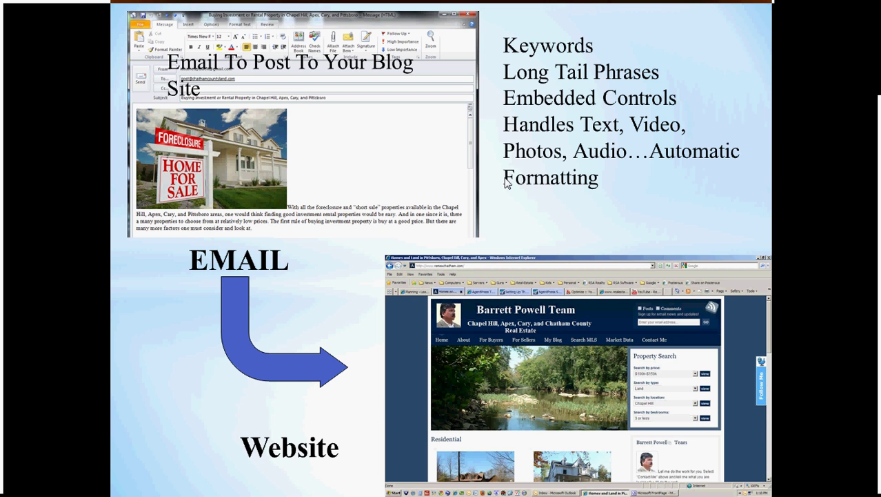
{"action": "left_click", "coordinate": [507, 182]}
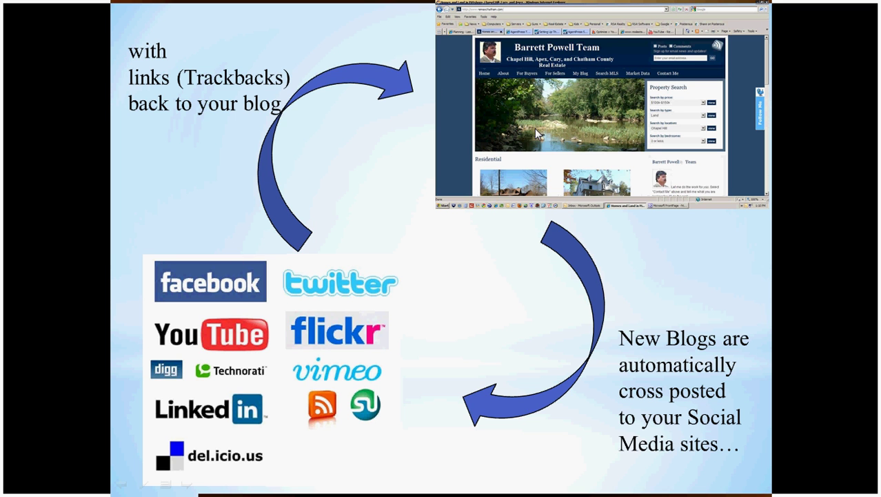
{"action": "left_click", "coordinate": [411, 137]}
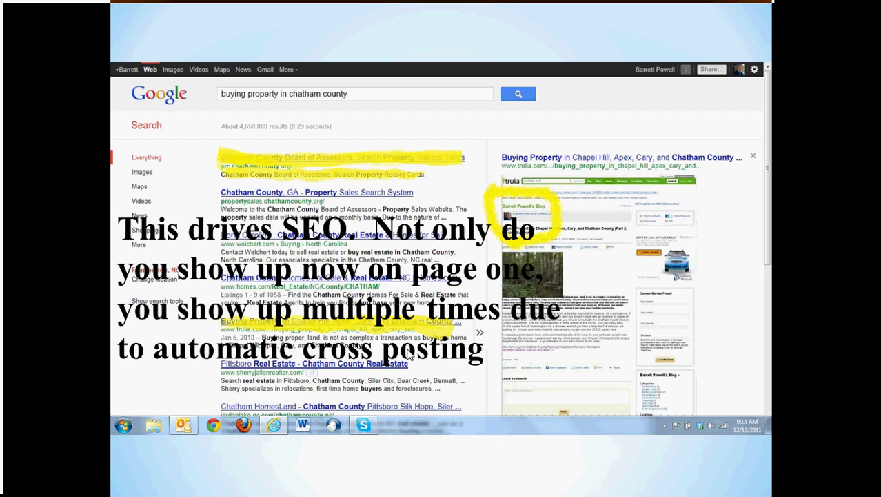
{"action": "left_click", "coordinate": [408, 353]}
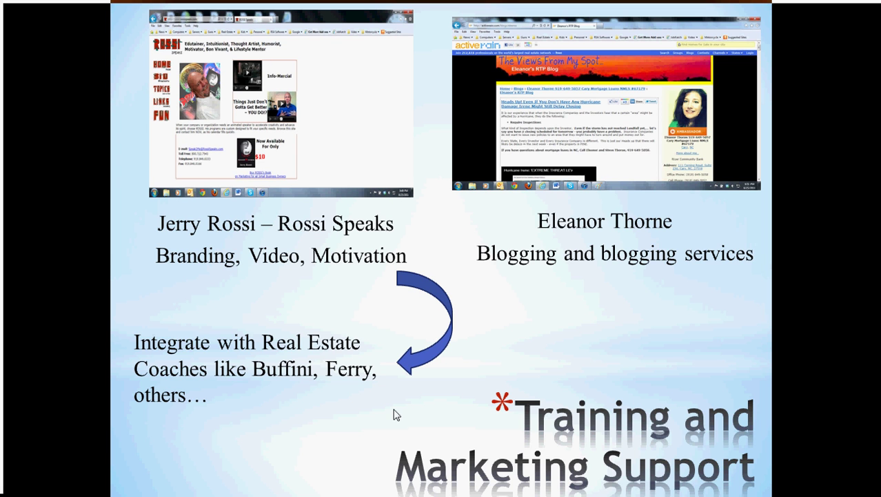
{"action": "left_click", "coordinate": [271, 425]}
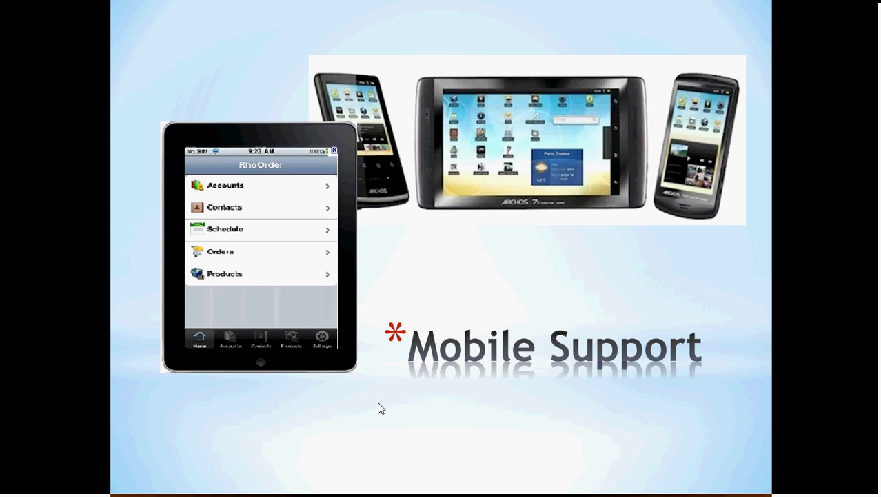
{"action": "left_click", "coordinate": [378, 408]}
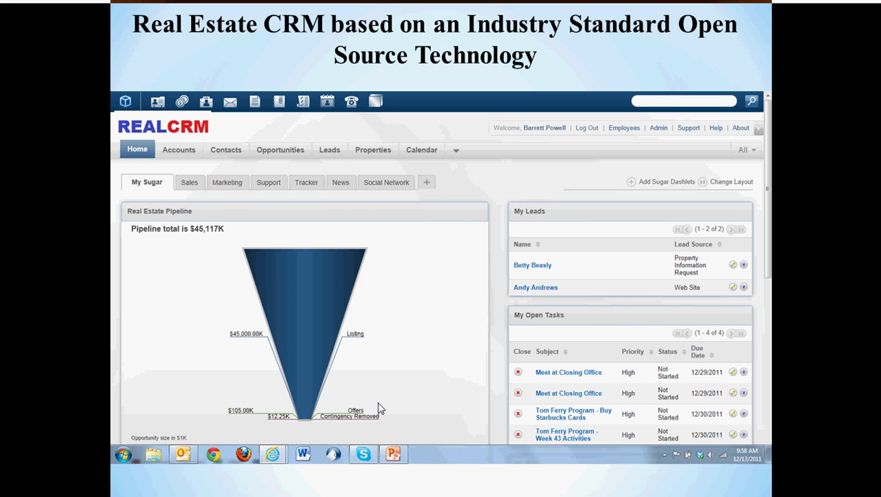
Step: Switch back to Internet Explorer and move the My Open Tasks dashlet above the Pipeline By Sales Stage chart
{"action": "key", "text": "alt+Tab"}
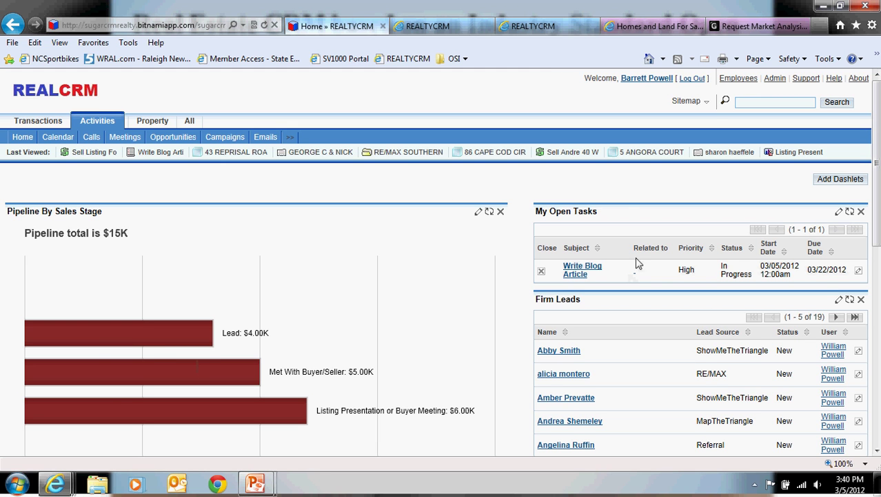
{"action": "left_click_drag", "start_coordinate": [624, 211], "coordinate": [172, 214]}
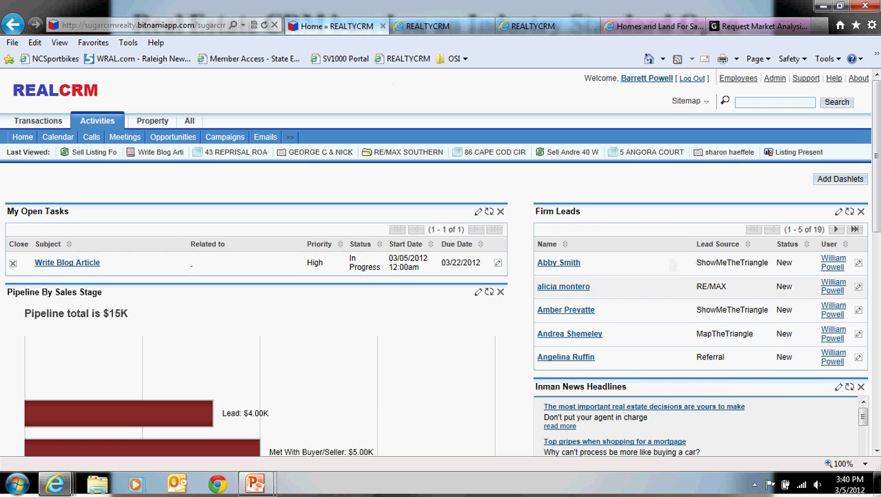
{"action": "mouse_move", "coordinate": [173, 214]}
{"action": "left_mouse_down"}
{"action": "mouse_move", "coordinate": [579, 220]}
{"action": "mouse_move", "coordinate": [110, 219]}
{"action": "mouse_move", "coordinate": [172, 214]}
{"action": "left_mouse_up"}
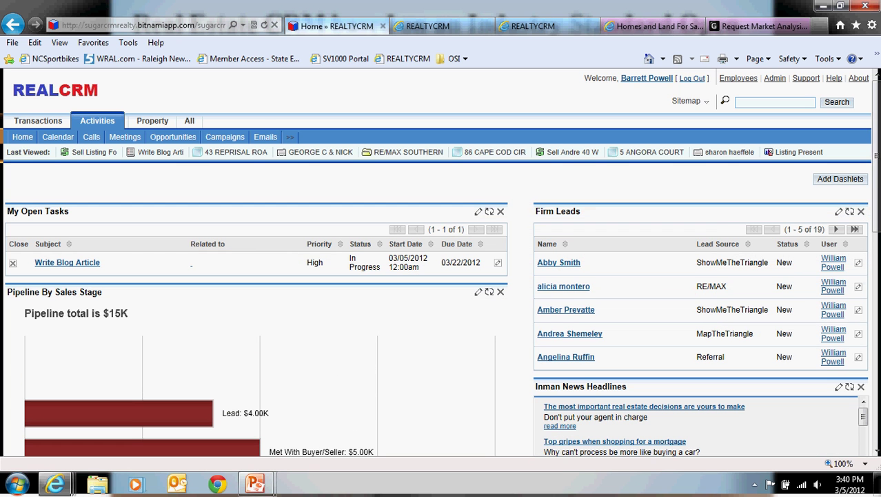
Step: Examine the dashlets available to add under Modules, Charts, Tools and Web, and close the dialog without adding any
{"action": "left_click", "coordinate": [840, 178]}
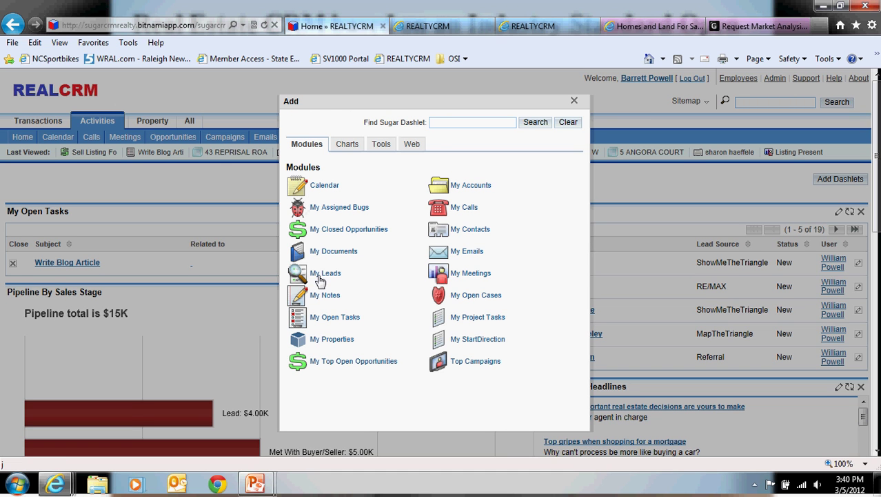
{"action": "left_click", "coordinate": [349, 145]}
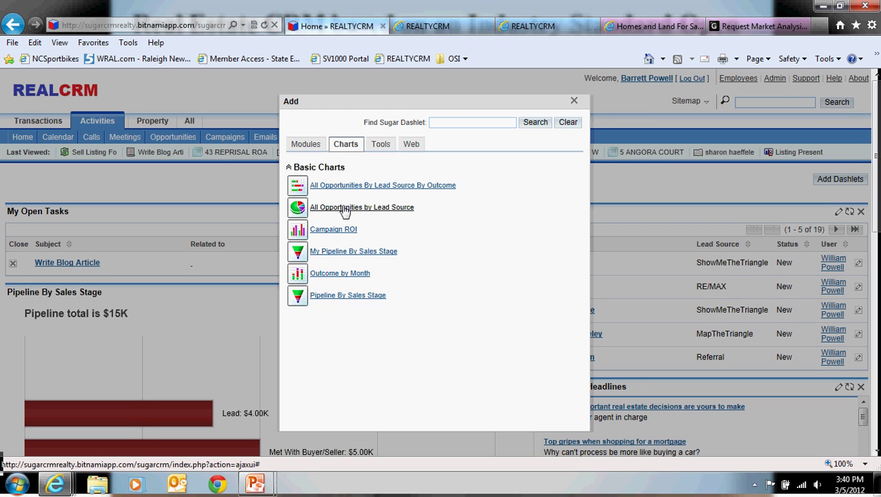
{"action": "left_click", "coordinate": [380, 149]}
{"action": "left_click", "coordinate": [410, 147]}
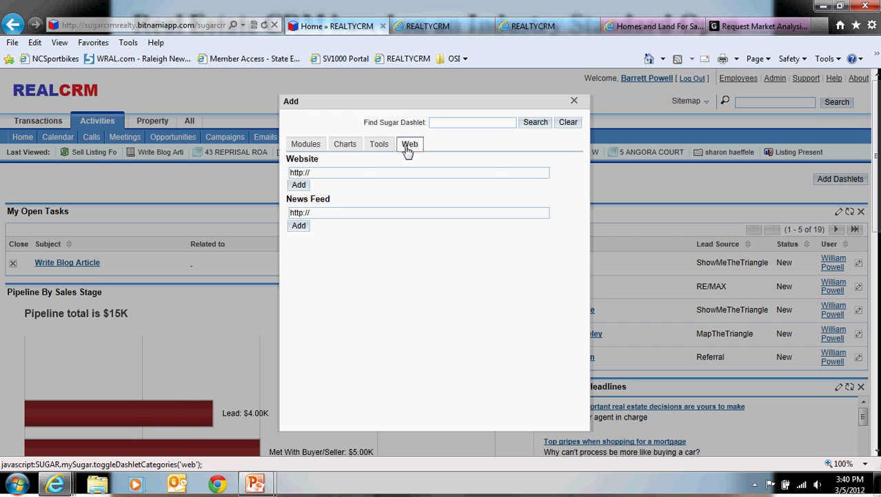
{"action": "left_click", "coordinate": [338, 211]}
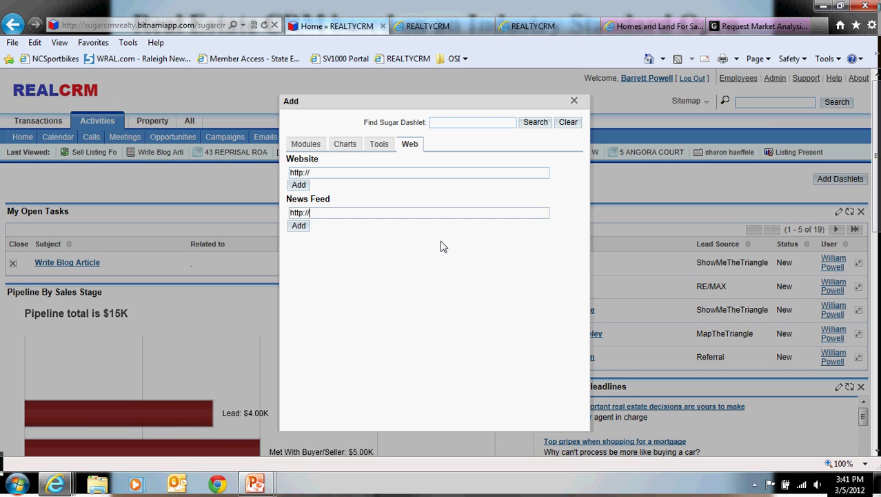
{"action": "left_click", "coordinate": [574, 101]}
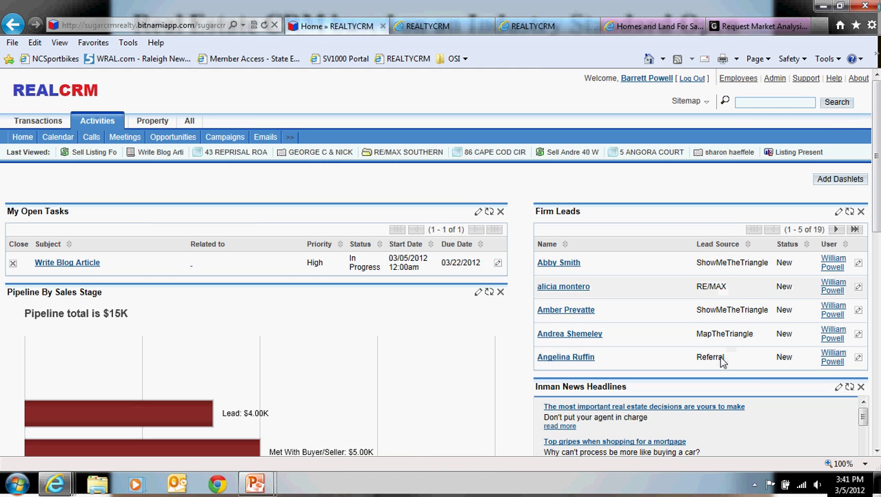
Step: Read through the articles in the Inman News Headlines dashlet on the home page
{"action": "scroll", "coordinate": [721, 361], "scroll_direction": "down", "scroll_amount": 5}
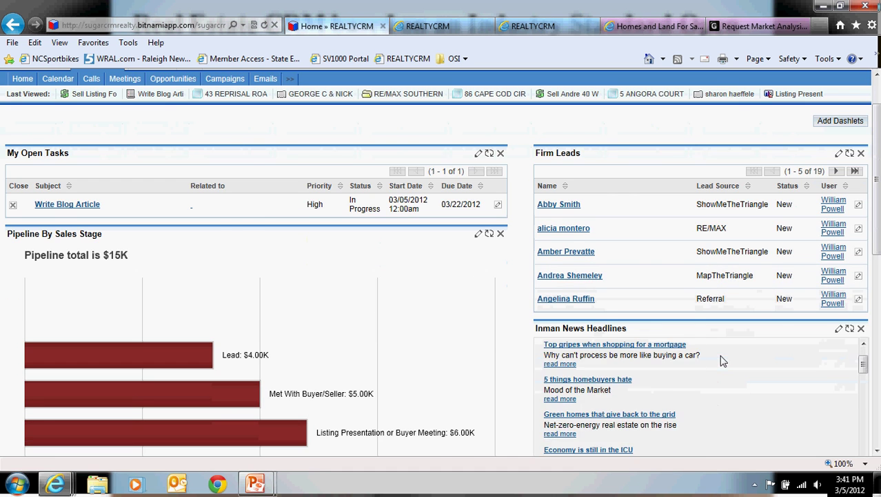
{"action": "scroll", "coordinate": [487, 339], "scroll_direction": "down", "scroll_amount": 3}
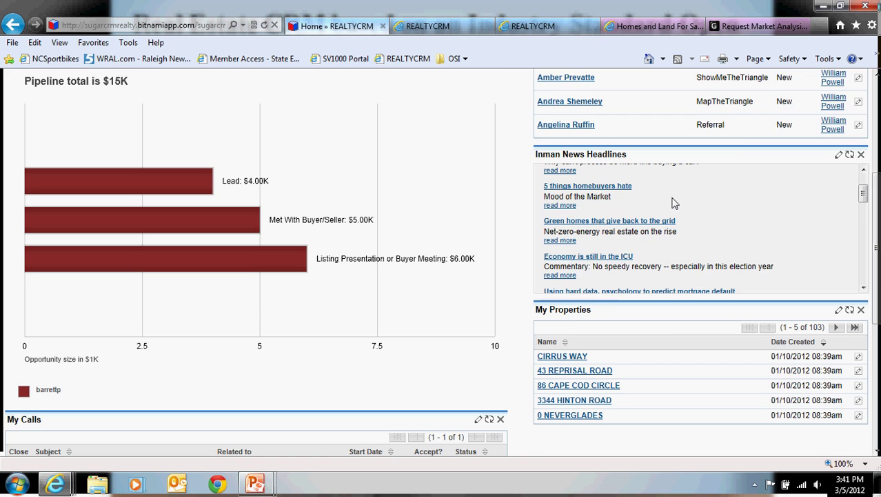
{"action": "scroll", "coordinate": [672, 200], "scroll_direction": "up", "scroll_amount": 5}
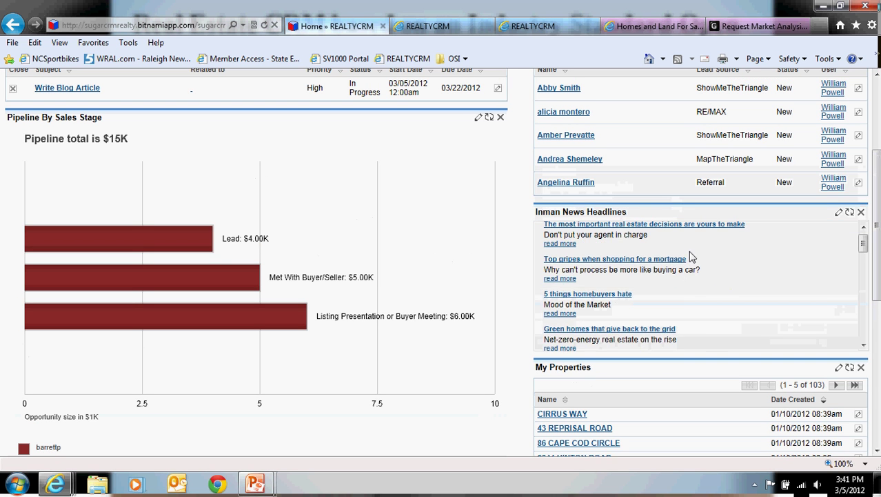
{"action": "scroll", "coordinate": [688, 256], "scroll_direction": "down", "scroll_amount": 4}
{"action": "scroll", "coordinate": [717, 283], "scroll_direction": "down", "scroll_amount": 3}
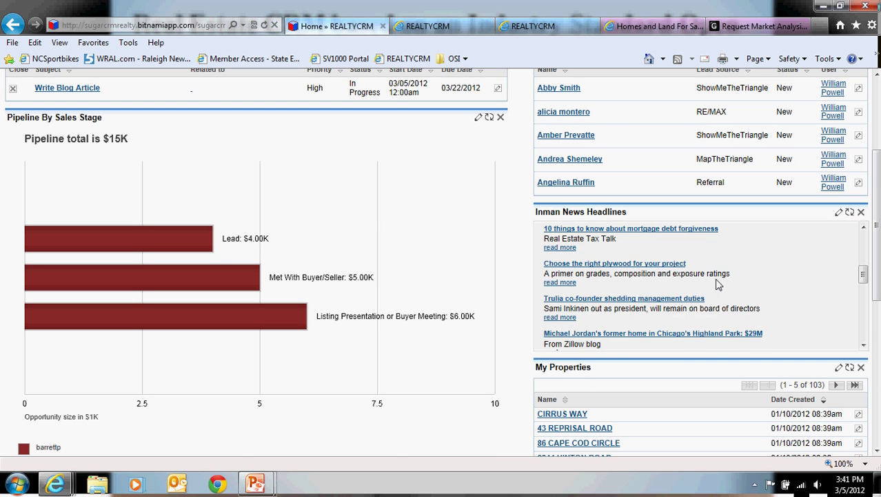
{"action": "scroll", "coordinate": [718, 284], "scroll_direction": "down", "scroll_amount": 5}
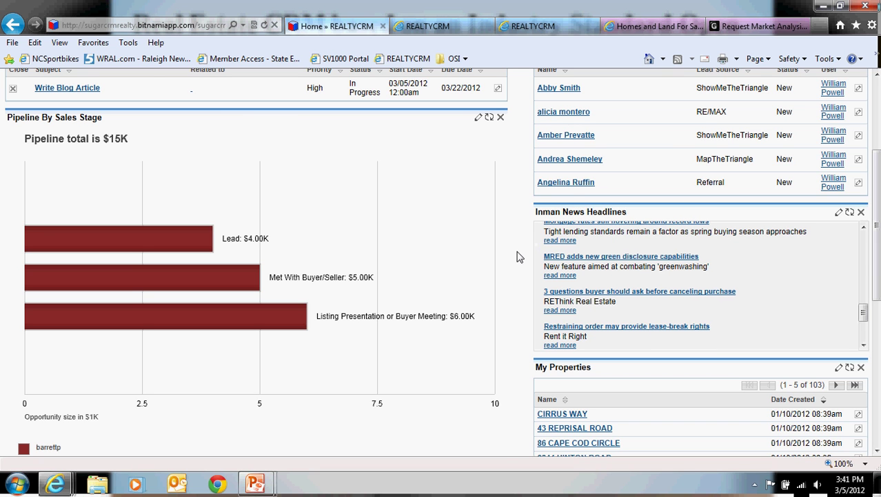
Step: Review the My Properties, My Calls and My Meetings dashlets and return to the start of the home page
{"action": "scroll", "coordinate": [521, 254], "scroll_direction": "down", "scroll_amount": 5}
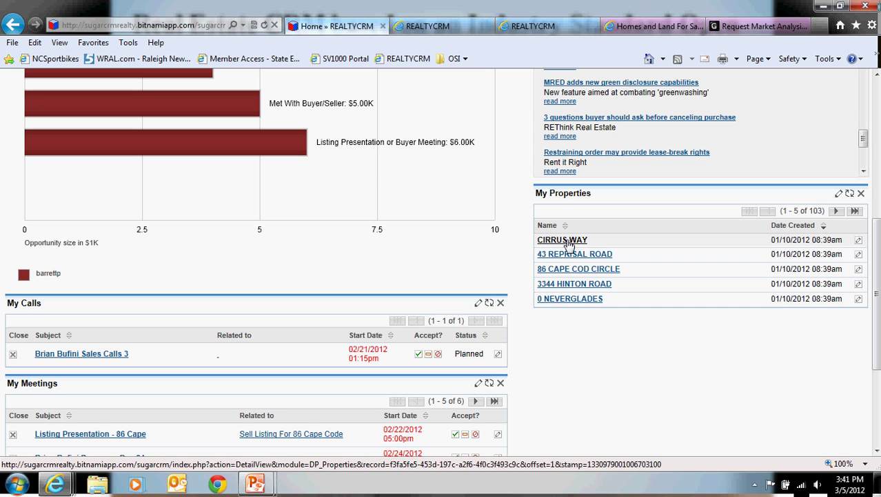
{"action": "scroll", "coordinate": [570, 345], "scroll_direction": "down", "scroll_amount": 3}
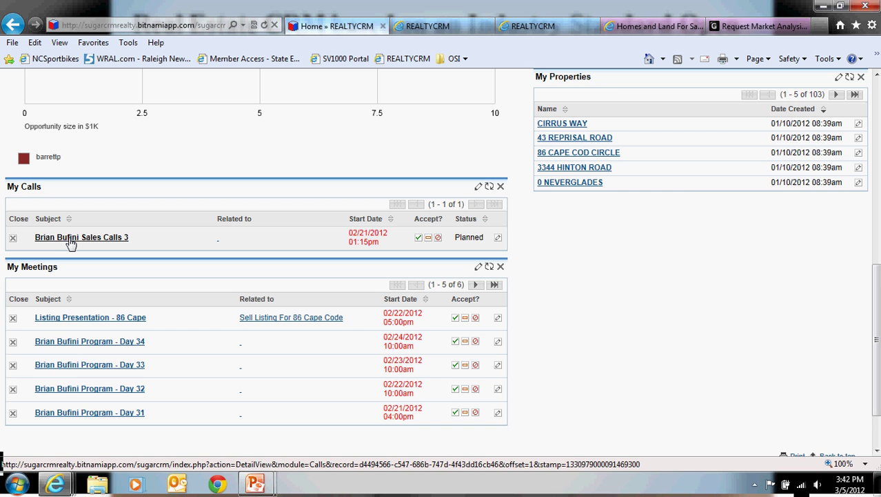
{"action": "scroll", "coordinate": [78, 243], "scroll_direction": "down", "scroll_amount": 2}
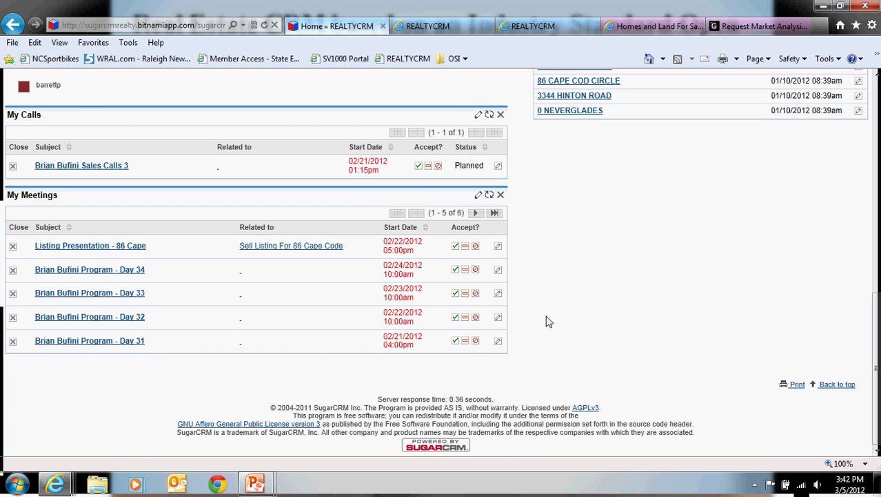
{"action": "scroll", "coordinate": [549, 321], "scroll_direction": "up", "scroll_amount": 3}
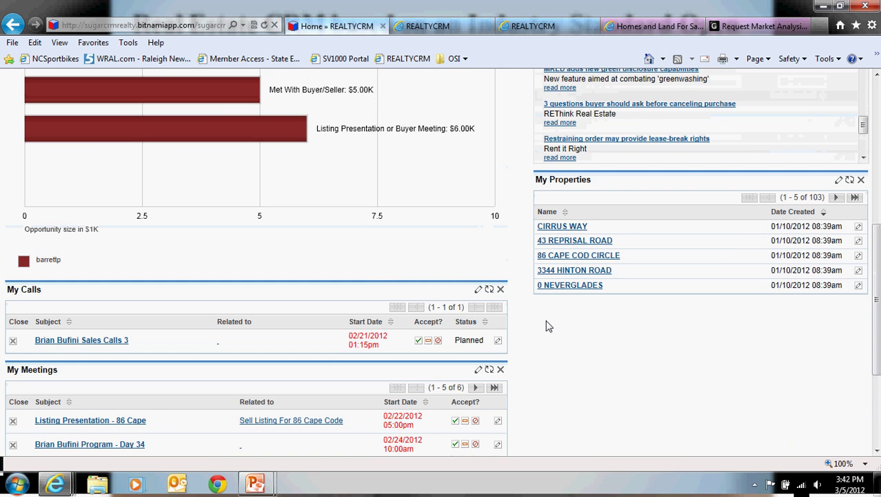
{"action": "scroll", "coordinate": [548, 325], "scroll_direction": "up", "scroll_amount": 3}
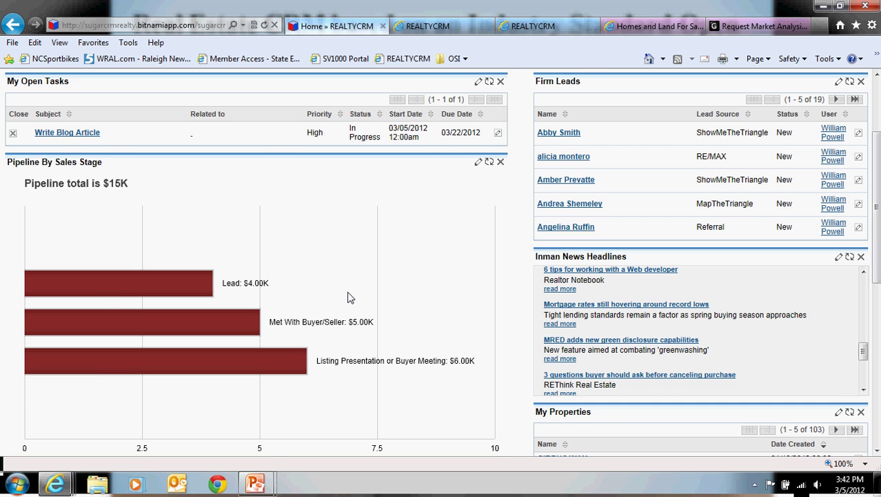
{"action": "scroll", "coordinate": [354, 295], "scroll_direction": "up", "scroll_amount": 3}
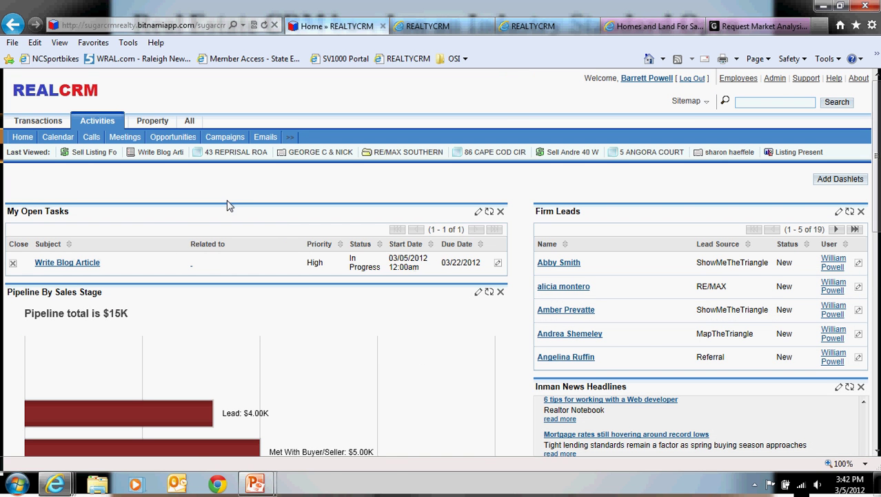
Step: Open the RE/MAX SOUTHERN ADVANTAGE account from the Transactions group's Accounts list for editing
{"action": "left_click", "coordinate": [33, 124]}
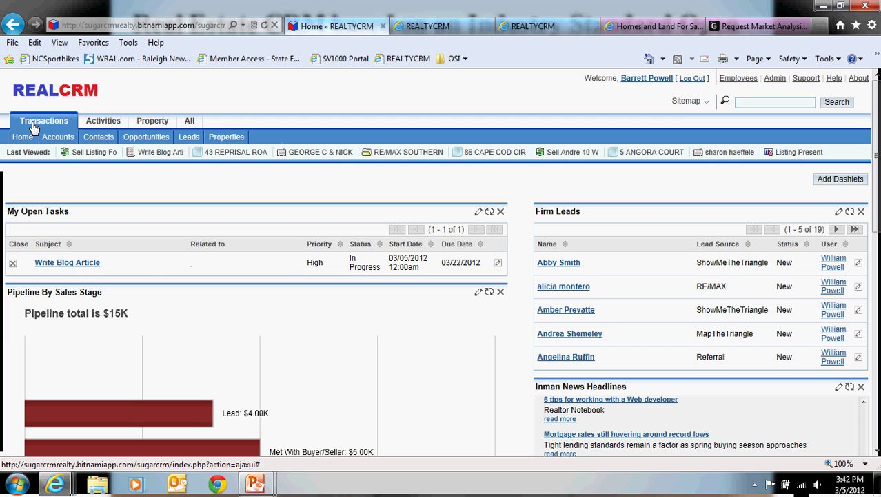
{"action": "left_click", "coordinate": [49, 135]}
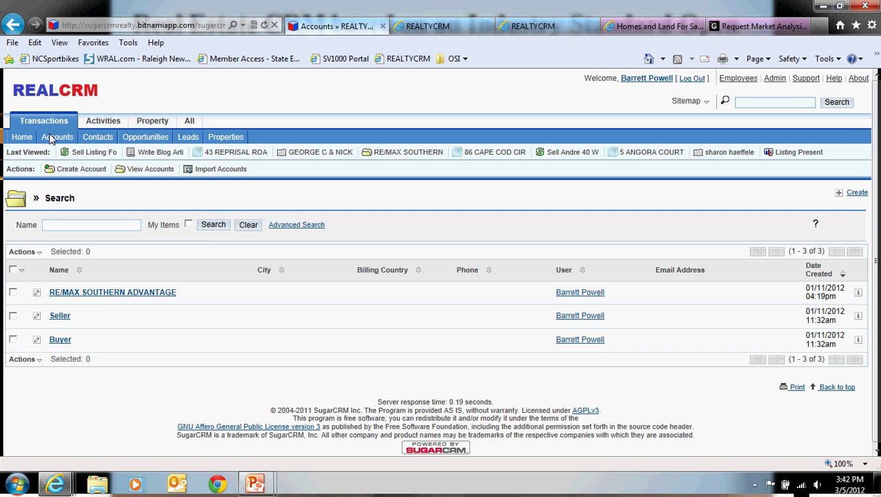
{"action": "left_click", "coordinate": [160, 294]}
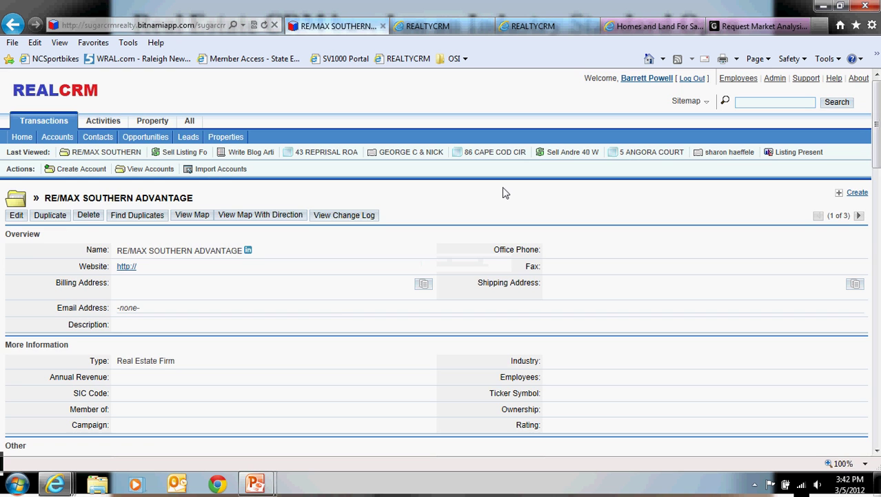
{"action": "left_click", "coordinate": [16, 215]}
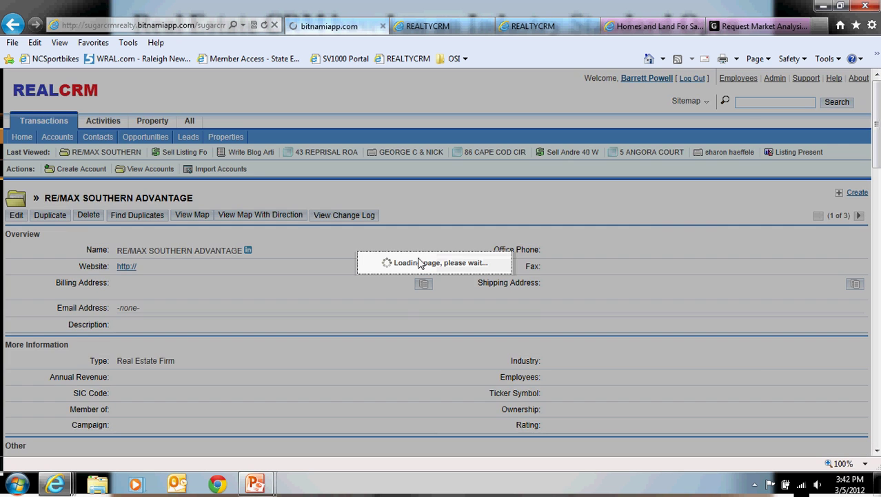
Step: Examine the account's Type and Industry options, keeping Real Estate Firm as the type and choosing no industry
{"action": "scroll", "coordinate": [364, 270], "scroll_direction": "down", "scroll_amount": 1}
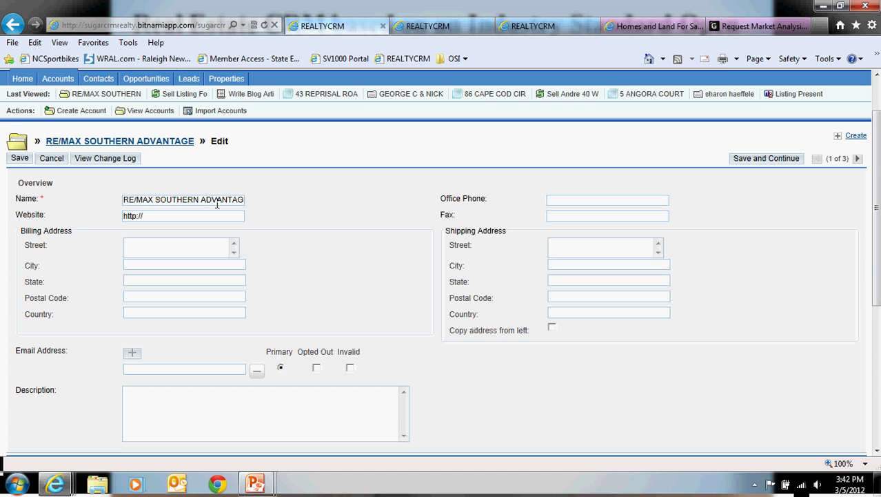
{"action": "scroll", "coordinate": [338, 295], "scroll_direction": "down", "scroll_amount": 2}
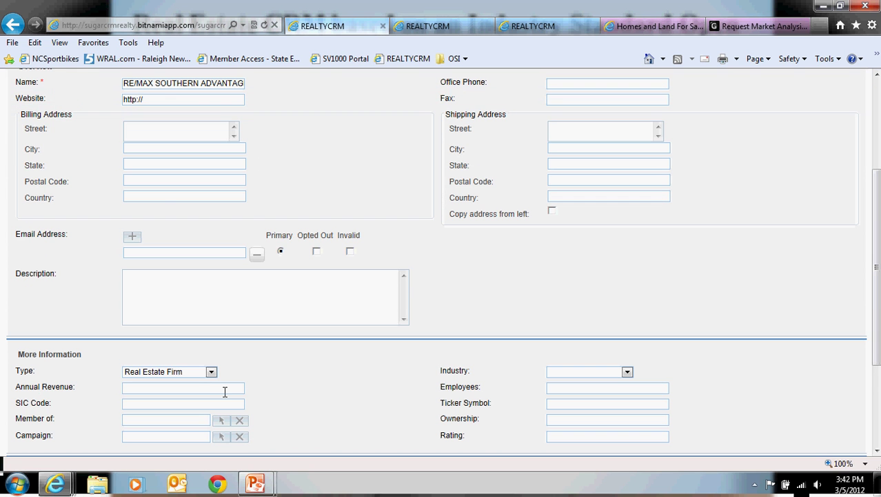
{"action": "left_click", "coordinate": [211, 371]}
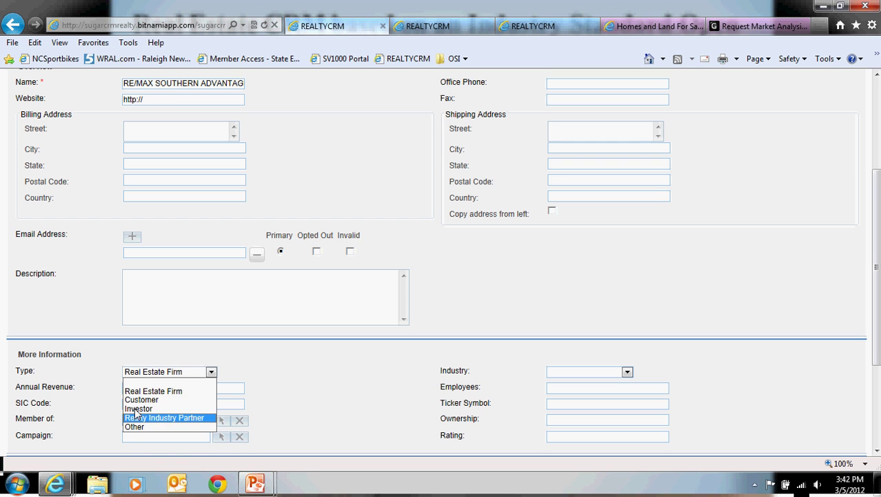
{"action": "left_click", "coordinate": [154, 390]}
{"action": "left_click", "coordinate": [317, 390]}
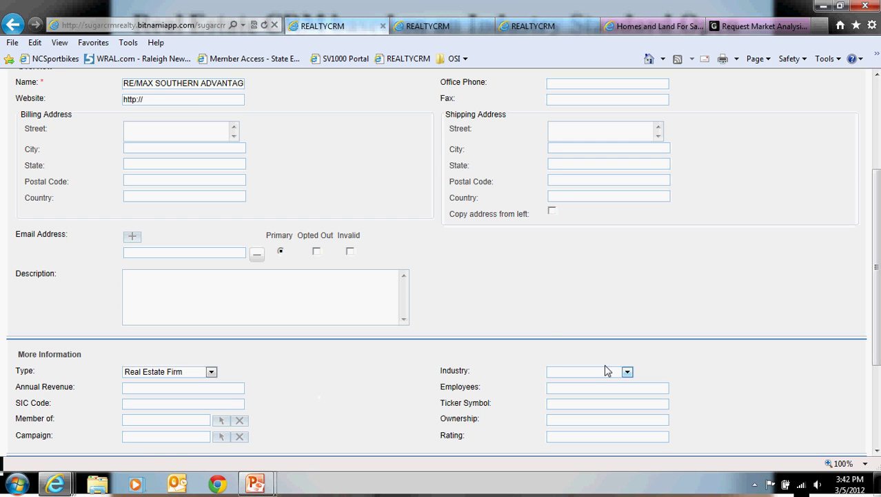
{"action": "left_click", "coordinate": [628, 371]}
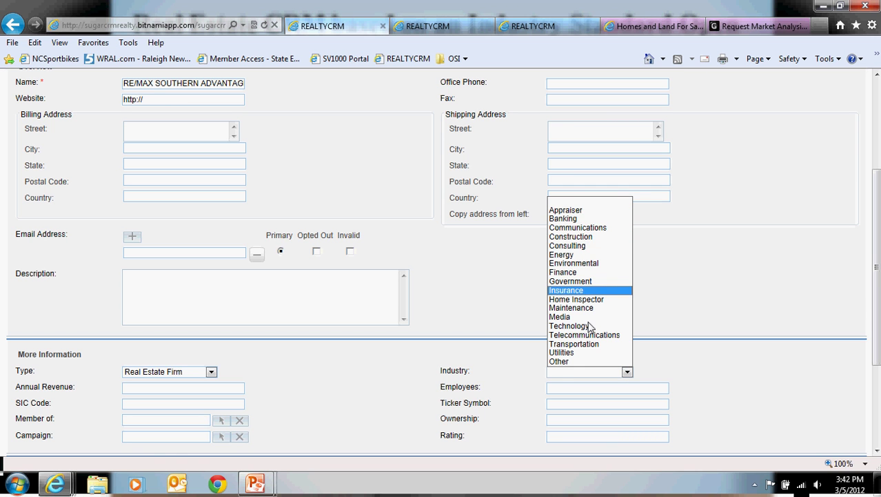
{"action": "left_click", "coordinate": [687, 301]}
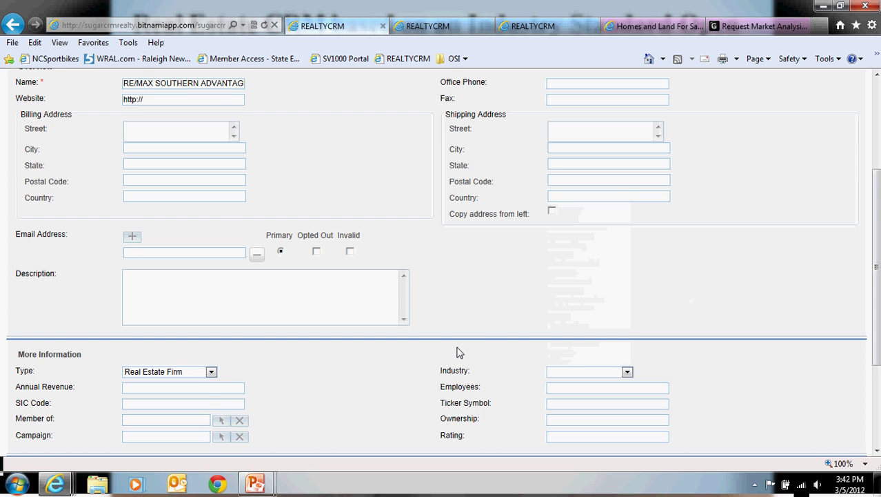
Step: Leave the account's edit form without saving and show the LinkedIn connections for RE/MAX SOUTHERN ADVANTAGE
{"action": "scroll", "coordinate": [458, 352], "scroll_direction": "down", "scroll_amount": 3}
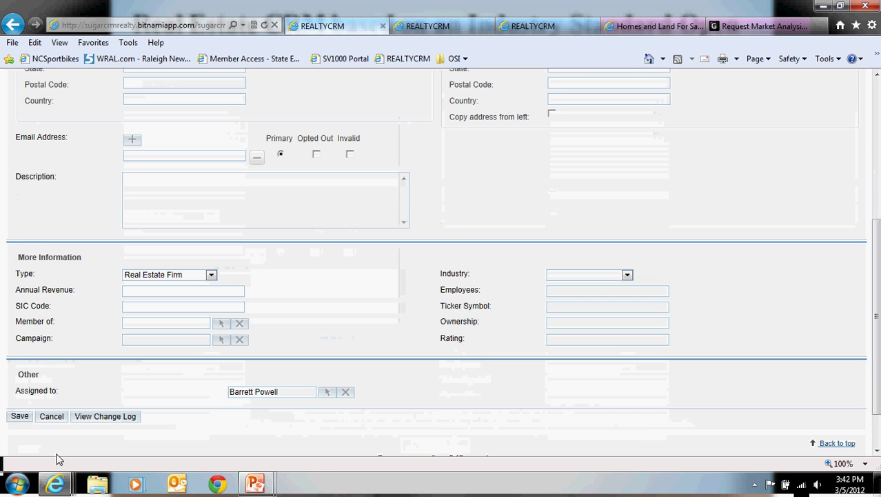
{"action": "left_click", "coordinate": [51, 416]}
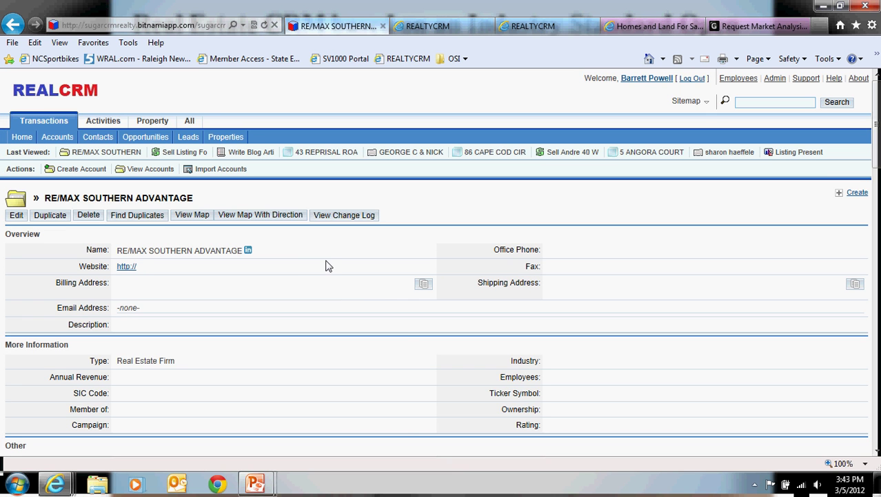
{"action": "left_click", "coordinate": [248, 249]}
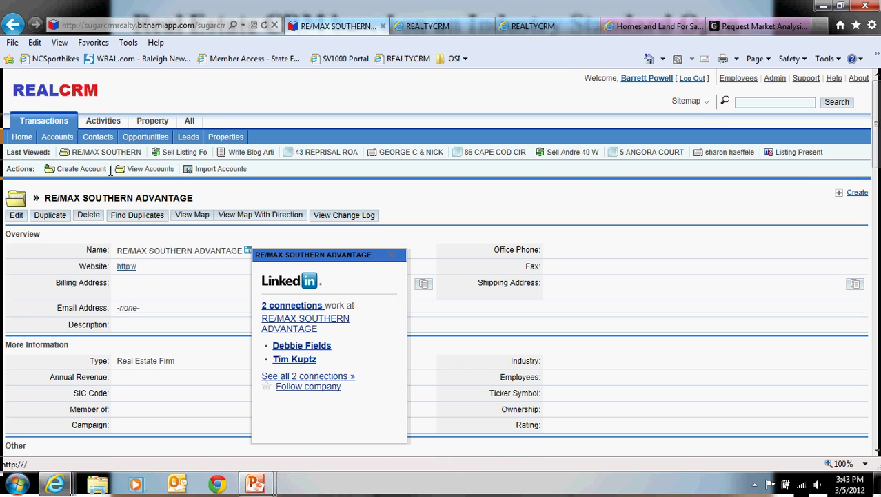
Step: Open the first record in the Contacts list and review its overview and related Activities, History, Documents, Opportunities and Leads sections
{"action": "left_click", "coordinate": [90, 137]}
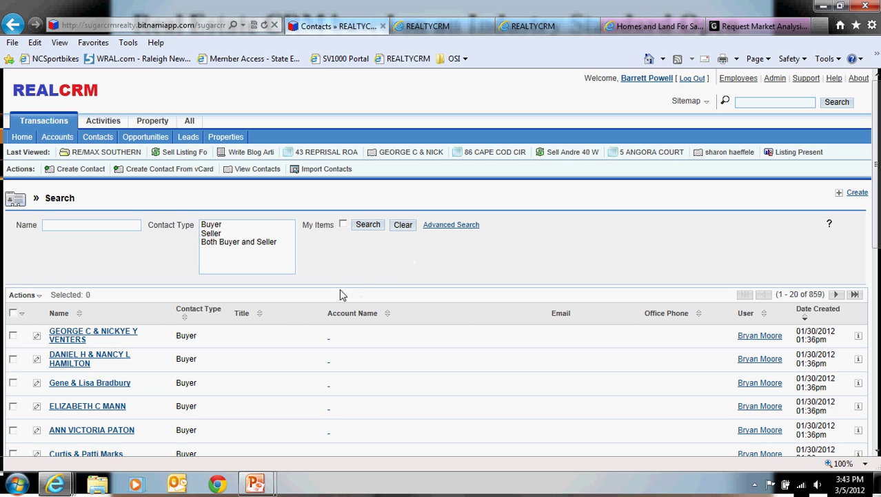
{"action": "left_click", "coordinate": [92, 332]}
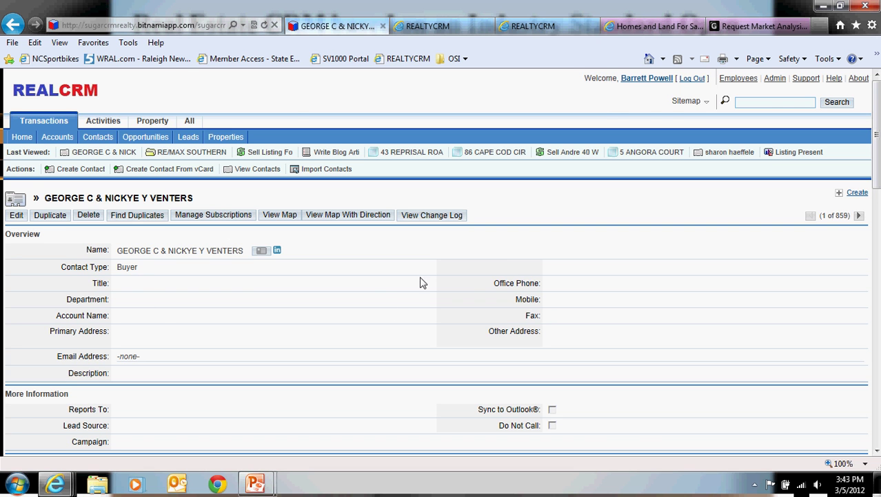
{"action": "scroll", "coordinate": [454, 352], "scroll_direction": "down", "scroll_amount": 2}
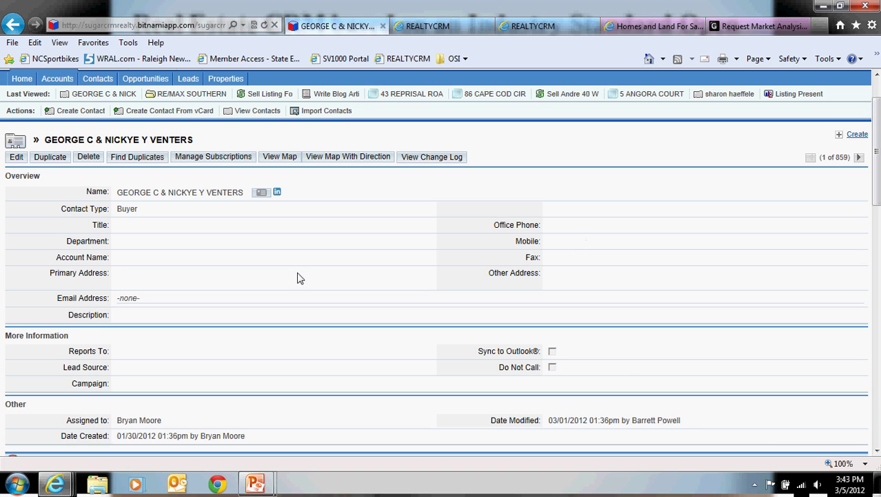
{"action": "scroll", "coordinate": [375, 384], "scroll_direction": "down", "scroll_amount": 2}
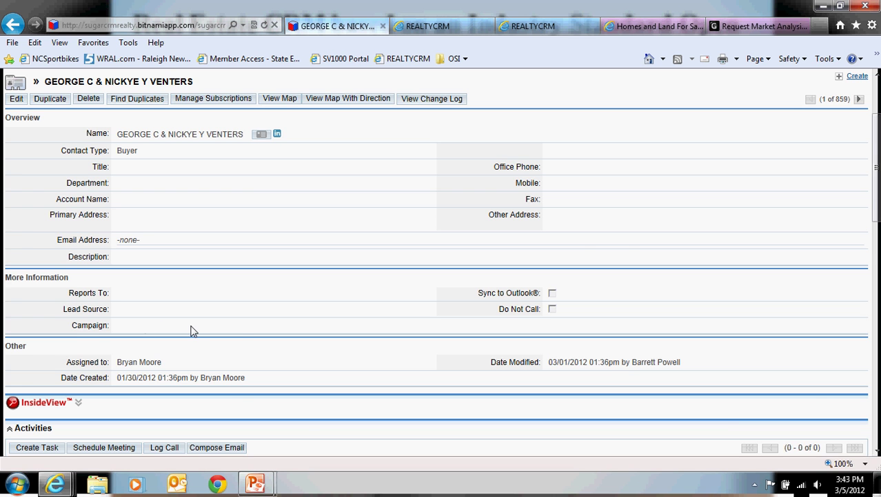
{"action": "scroll", "coordinate": [194, 331], "scroll_direction": "down", "scroll_amount": 5}
{"action": "scroll", "coordinate": [199, 334], "scroll_direction": "down", "scroll_amount": 3}
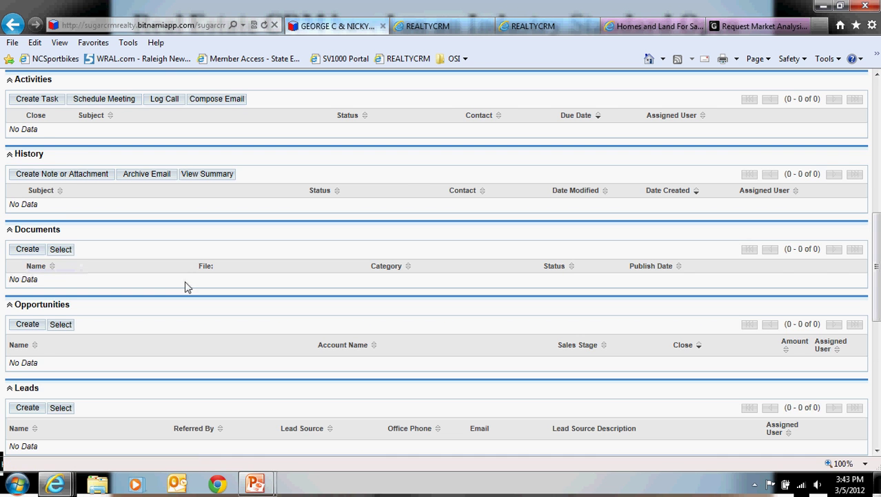
{"action": "scroll", "coordinate": [187, 283], "scroll_direction": "down", "scroll_amount": 3}
{"action": "scroll", "coordinate": [186, 283], "scroll_direction": "up", "scroll_amount": 3}
{"action": "scroll", "coordinate": [331, 303], "scroll_direction": "up", "scroll_amount": 13}
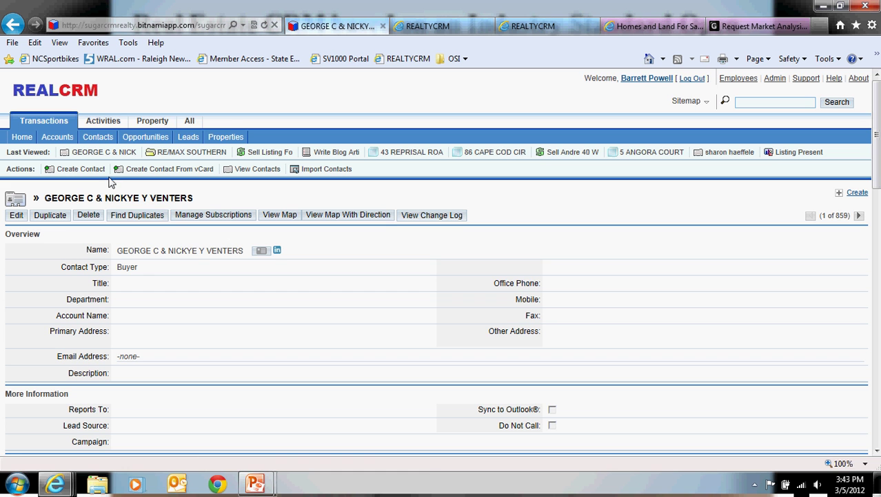
Step: Open the Cape Code sell-listing opportunity from the Opportunities list
{"action": "left_click", "coordinate": [138, 138]}
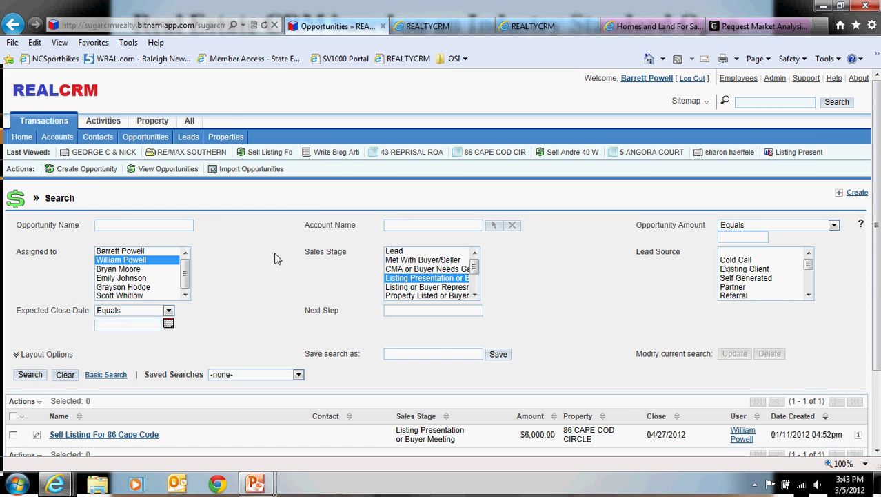
{"action": "scroll", "coordinate": [276, 255], "scroll_direction": "down", "scroll_amount": 3}
{"action": "left_click", "coordinate": [127, 337]}
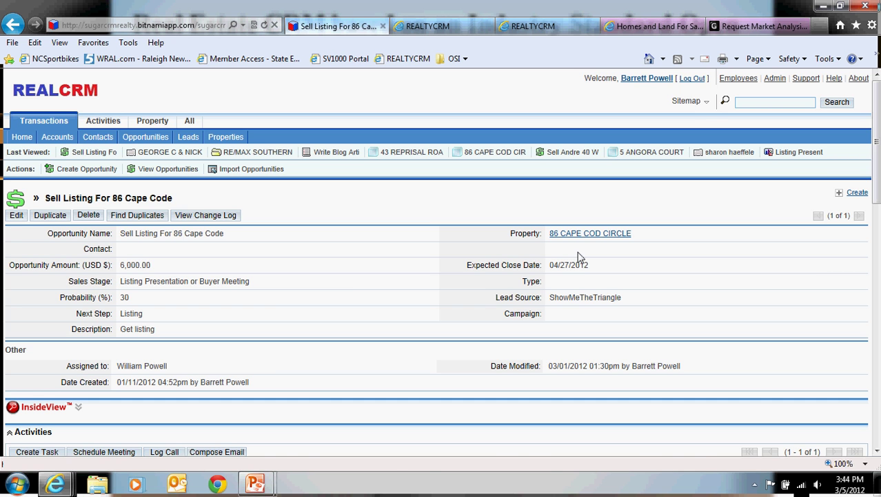
Step: Open the property linked to the opportunity, review its property, interior and exterior details, and return to the opportunity
{"action": "left_click", "coordinate": [567, 235]}
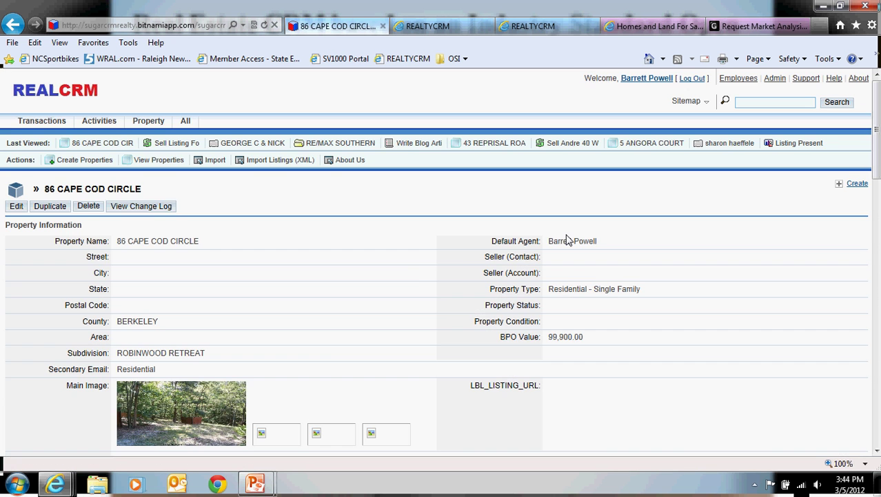
{"action": "scroll", "coordinate": [418, 279], "scroll_direction": "down", "scroll_amount": 1}
{"action": "scroll", "coordinate": [419, 279], "scroll_direction": "down", "scroll_amount": 4}
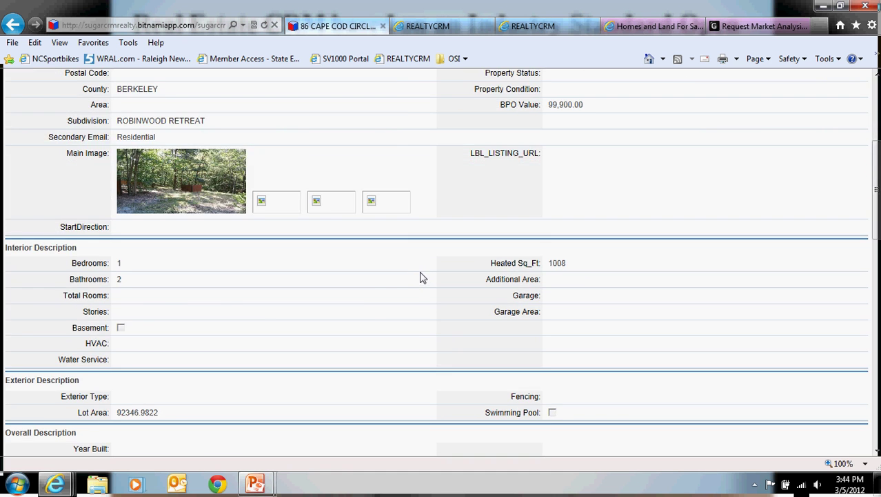
{"action": "scroll", "coordinate": [420, 278], "scroll_direction": "down", "scroll_amount": 3}
{"action": "scroll", "coordinate": [420, 277], "scroll_direction": "up", "scroll_amount": 7}
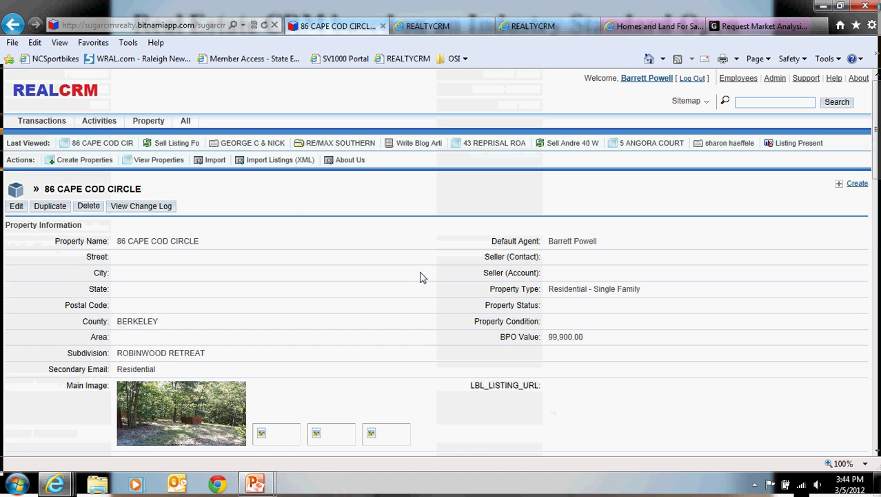
{"action": "left_click", "coordinate": [15, 26]}
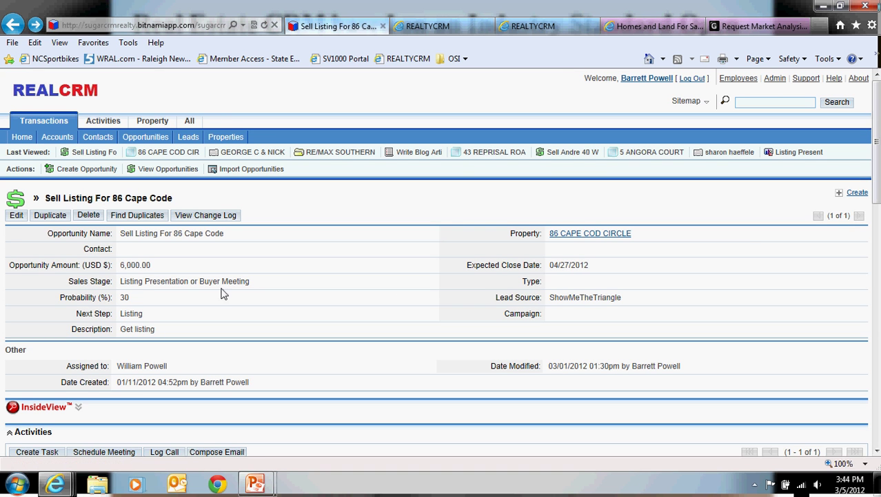
Step: Open the opportunity for editing and examine its Sales Stage options, keeping Listing Presentation or Buyer Meeting
{"action": "left_click", "coordinate": [15, 215]}
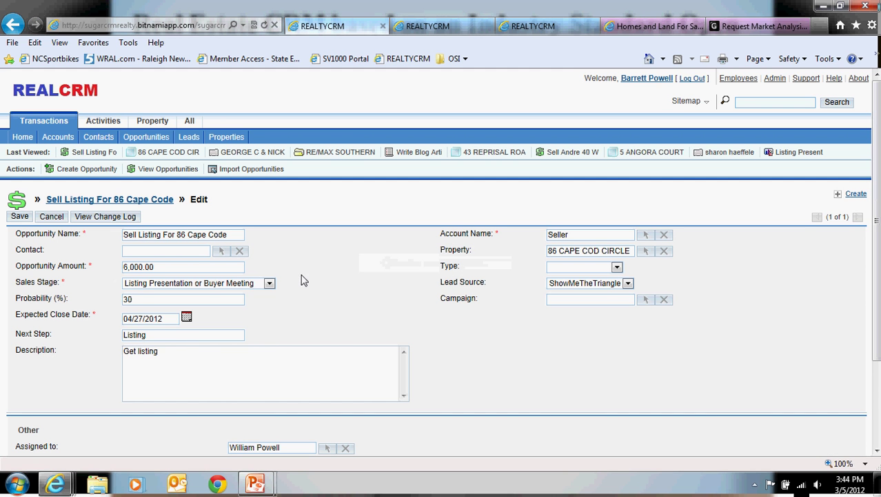
{"action": "left_click", "coordinate": [269, 283]}
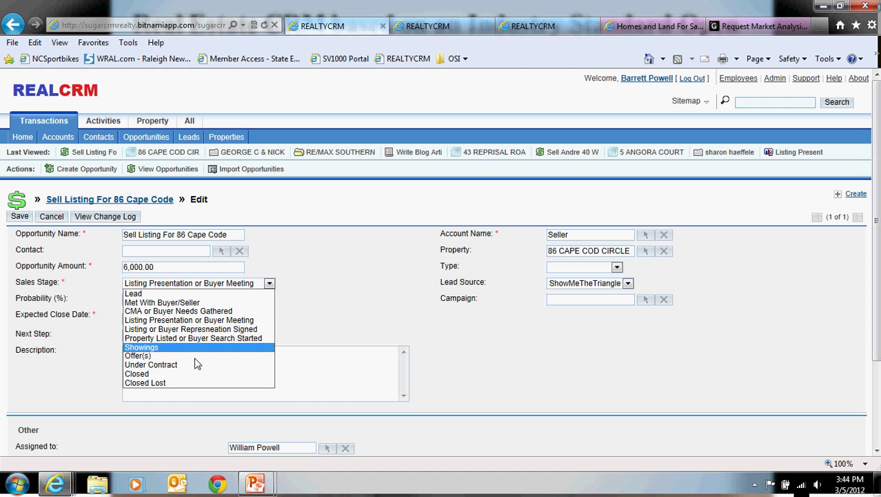
{"action": "left_click", "coordinate": [344, 302]}
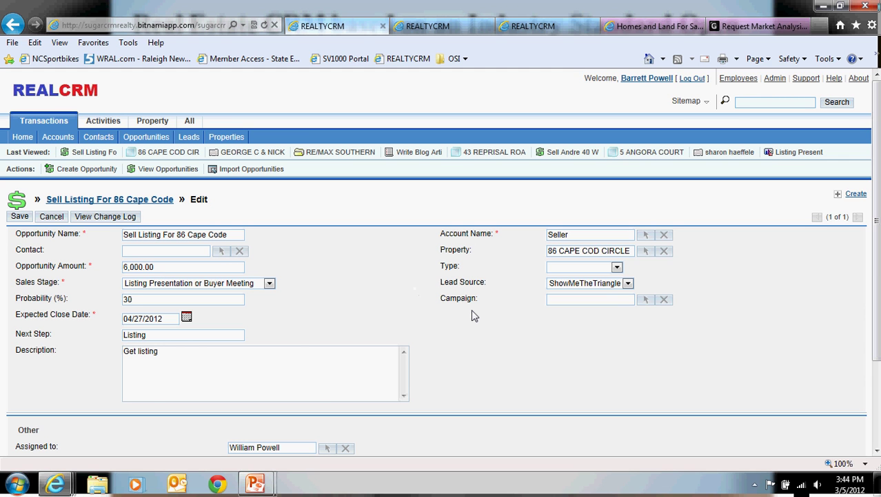
Step: Examine the Lead Source options, keeping ShowMeTheTriangle, and return to the opportunity's detail view without saving
{"action": "left_click", "coordinate": [628, 284]}
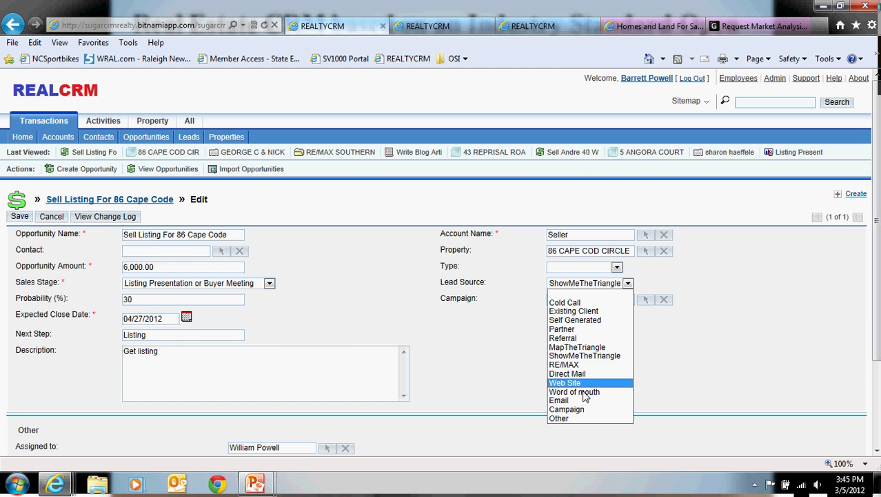
{"action": "left_click", "coordinate": [585, 355]}
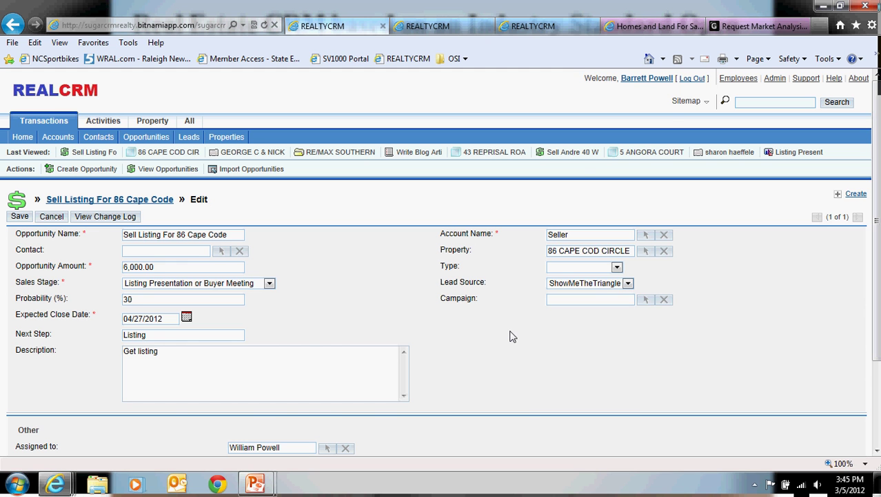
{"action": "scroll", "coordinate": [513, 336], "scroll_direction": "down", "scroll_amount": 3}
{"action": "scroll", "coordinate": [513, 336], "scroll_direction": "up", "scroll_amount": 3}
{"action": "left_click", "coordinate": [156, 201]}
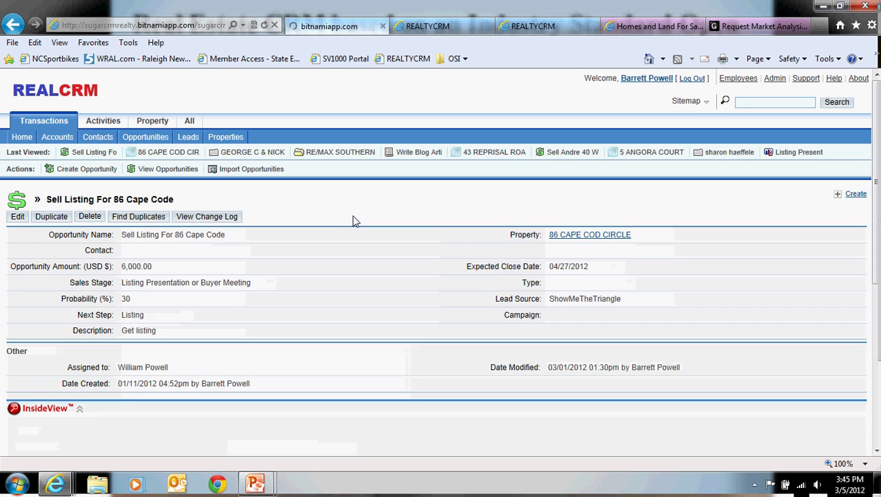
Step: Review the opportunity's related Activities, History and Documents sections
{"action": "scroll", "coordinate": [393, 250], "scroll_direction": "down", "scroll_amount": 5}
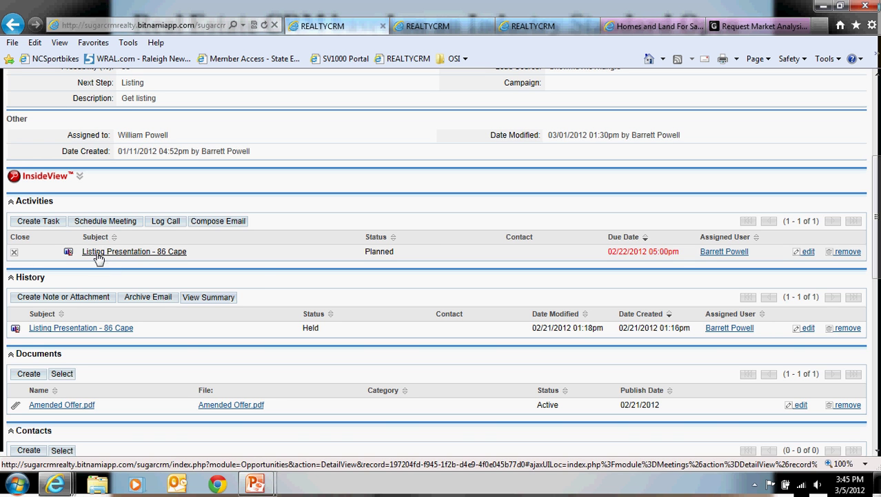
{"action": "scroll", "coordinate": [255, 248], "scroll_direction": "down", "scroll_amount": 3}
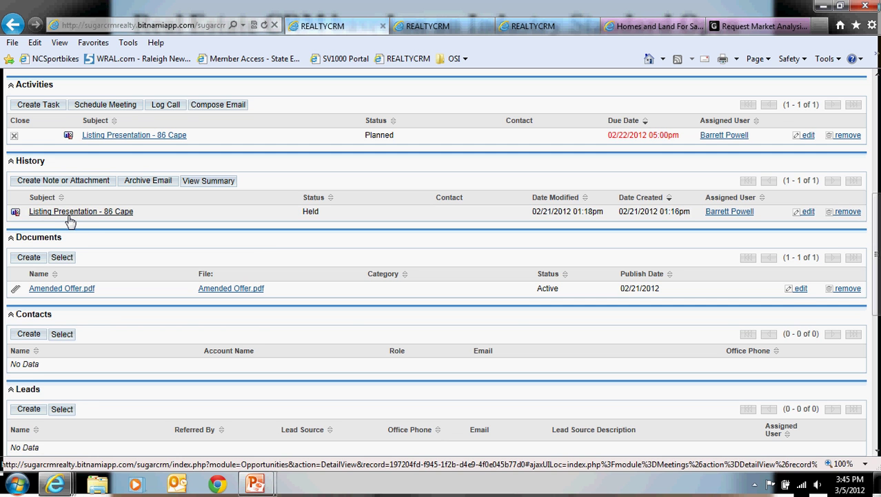
{"action": "scroll", "coordinate": [325, 202], "scroll_direction": "down", "scroll_amount": 1}
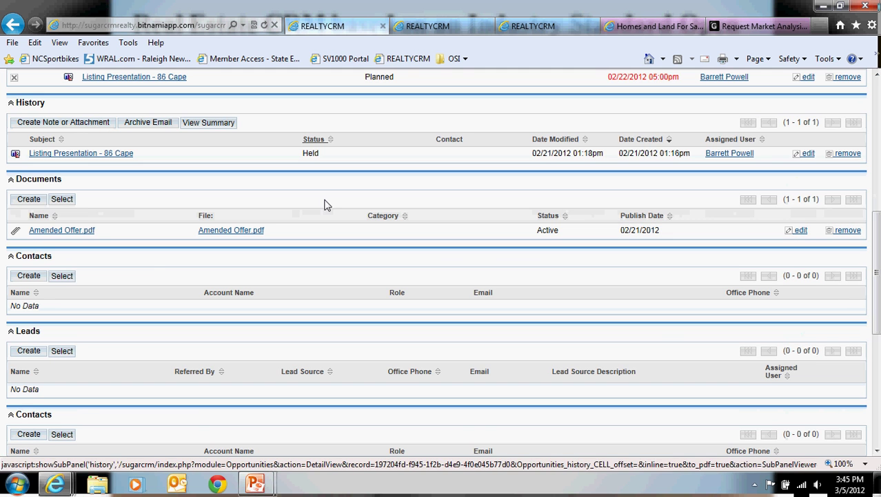
Step: Open the attached Amended Offer.pdf document record, view its PDF file in Adobe Reader, and close the file
{"action": "left_click", "coordinate": [41, 236]}
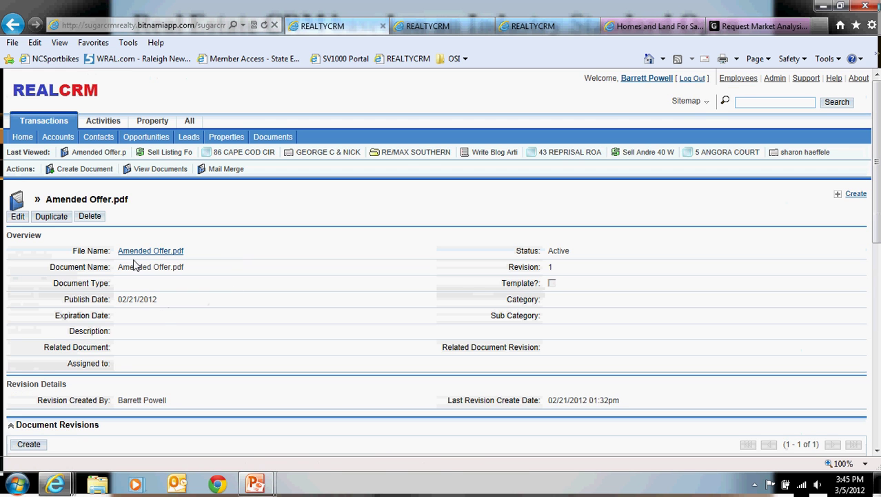
{"action": "left_click", "coordinate": [140, 251]}
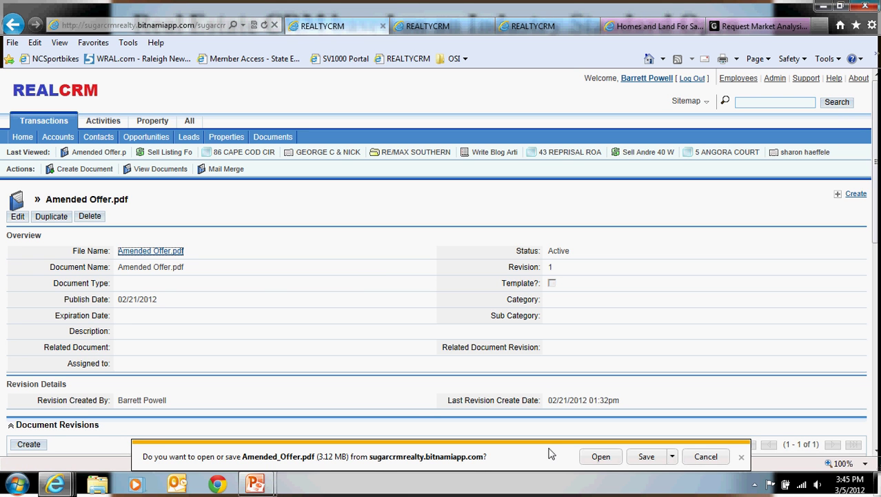
{"action": "left_click", "coordinate": [601, 456]}
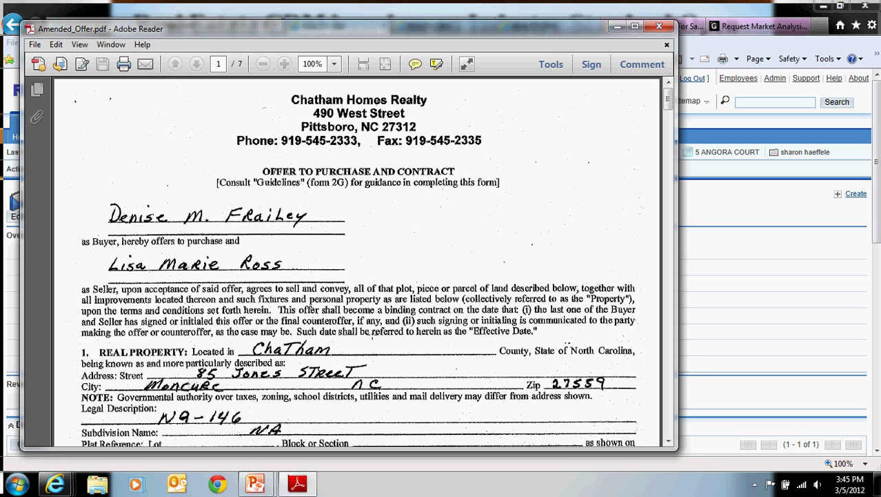
{"action": "left_click", "coordinate": [658, 26]}
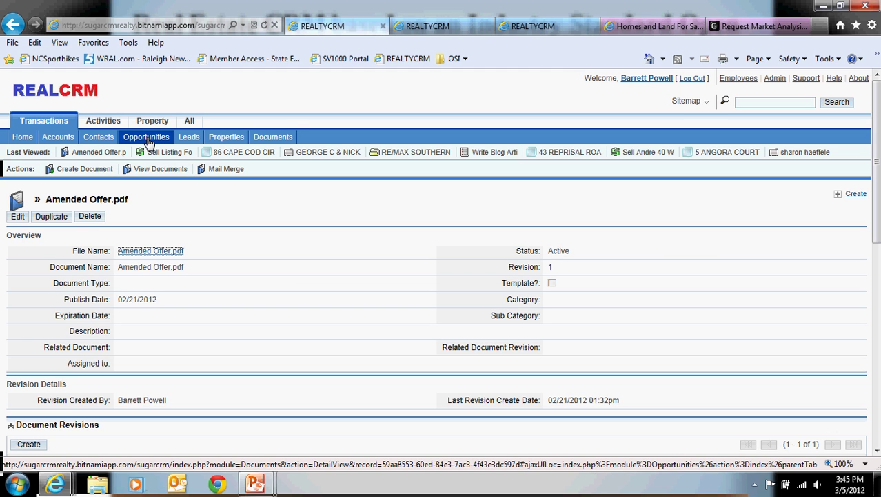
Step: Return to the home page and examine the Lead and Listing Presentation bars in the Pipeline By Sales Stage chart
{"action": "left_click", "coordinate": [27, 138]}
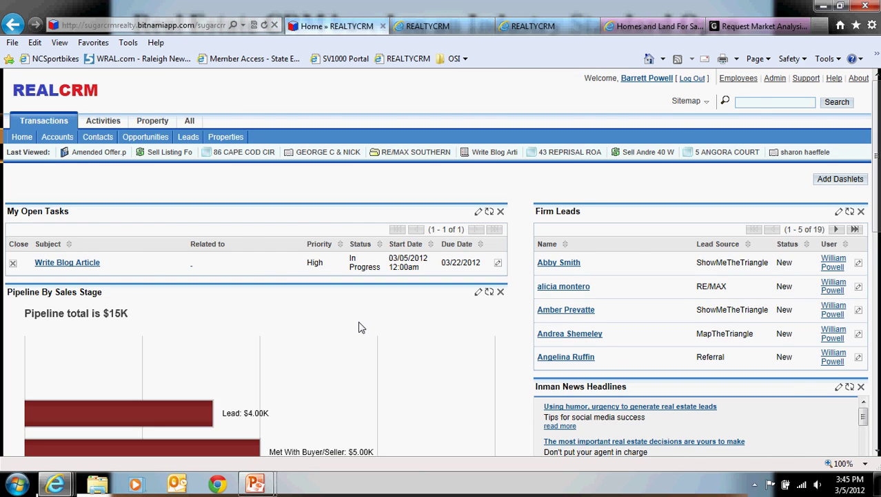
{"action": "scroll", "coordinate": [359, 327], "scroll_direction": "down", "scroll_amount": 3}
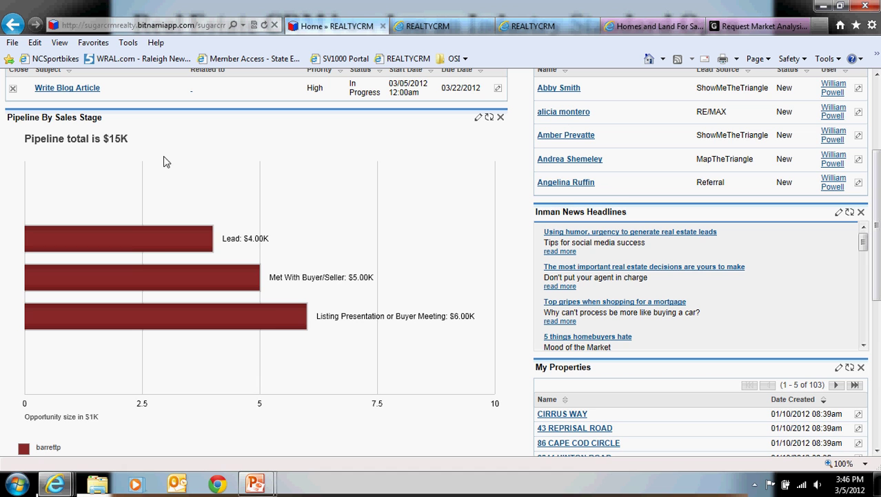
{"action": "mouse_move", "coordinate": [164, 239]}
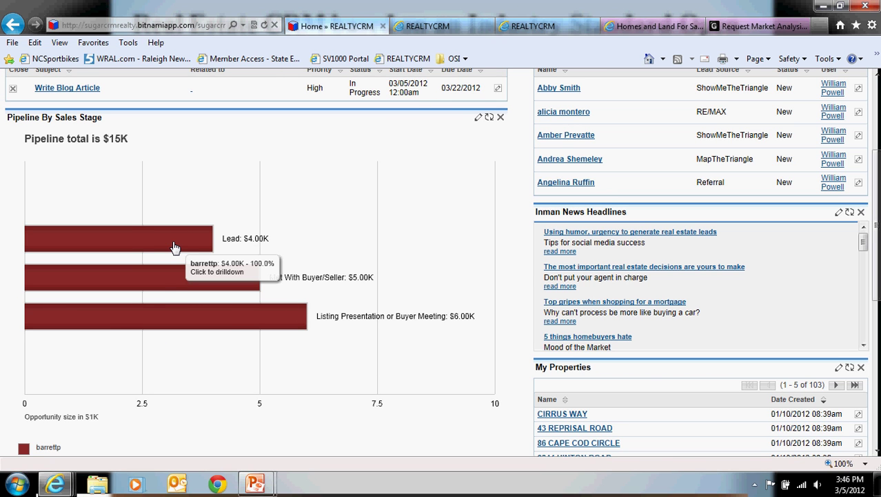
{"action": "mouse_move", "coordinate": [237, 324]}
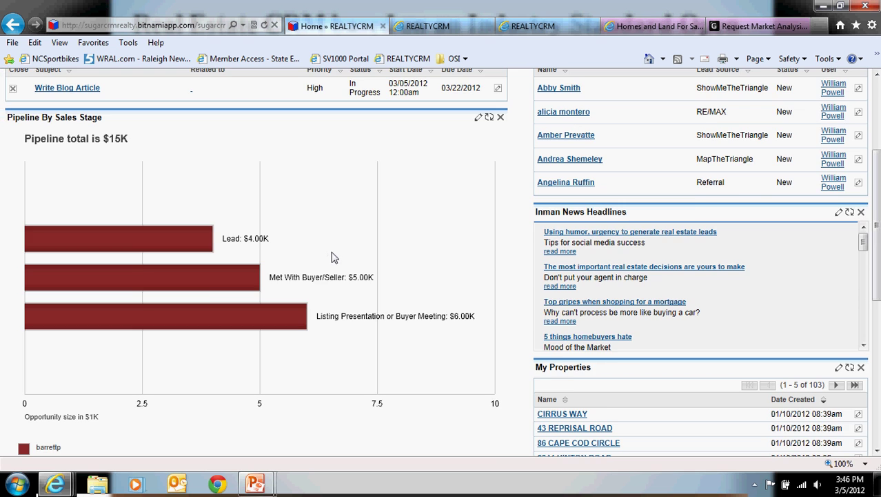
{"action": "scroll", "coordinate": [331, 257], "scroll_direction": "up", "scroll_amount": 1}
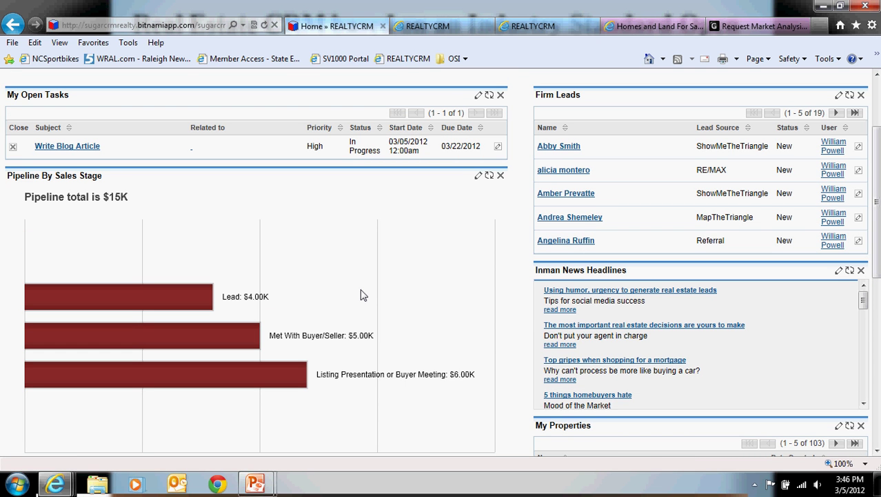
{"action": "scroll", "coordinate": [363, 295], "scroll_direction": "up", "scroll_amount": 2}
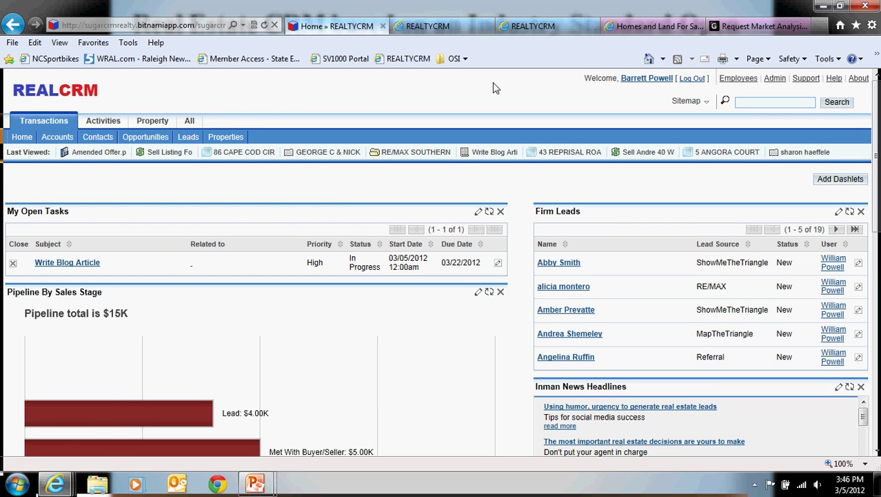
Step: Review the body of the composed email "Buying Investment or Rental Property in Chapel Hill, Apex, Cary, and Pittsboro" and send it
{"action": "left_click", "coordinate": [453, 31]}
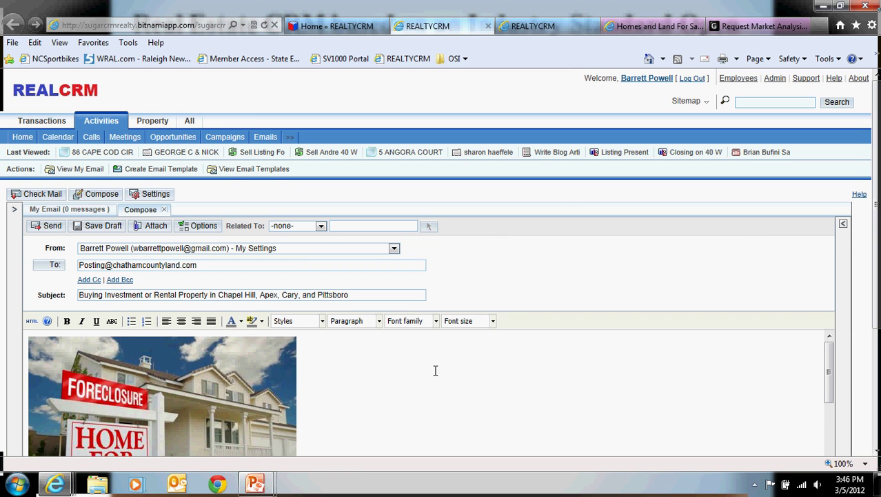
{"action": "scroll", "coordinate": [456, 370], "scroll_direction": "down", "scroll_amount": 3}
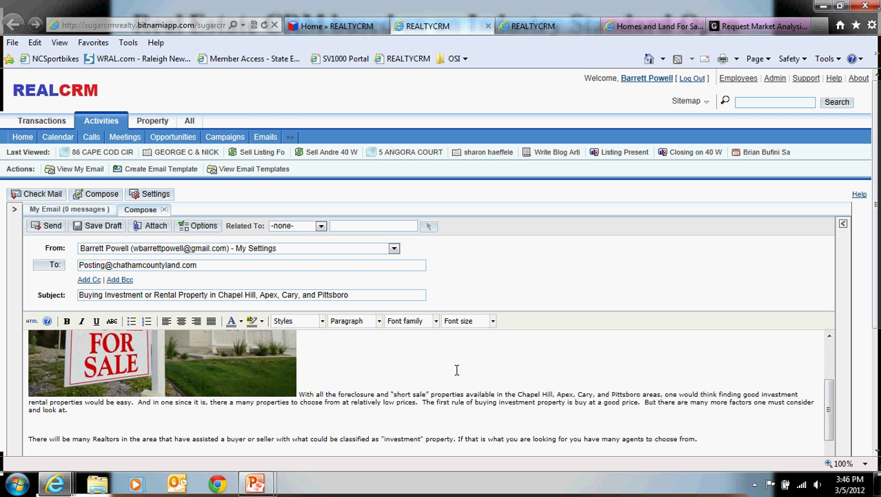
{"action": "left_click_drag", "start_coordinate": [831, 398], "coordinate": [830, 345]}
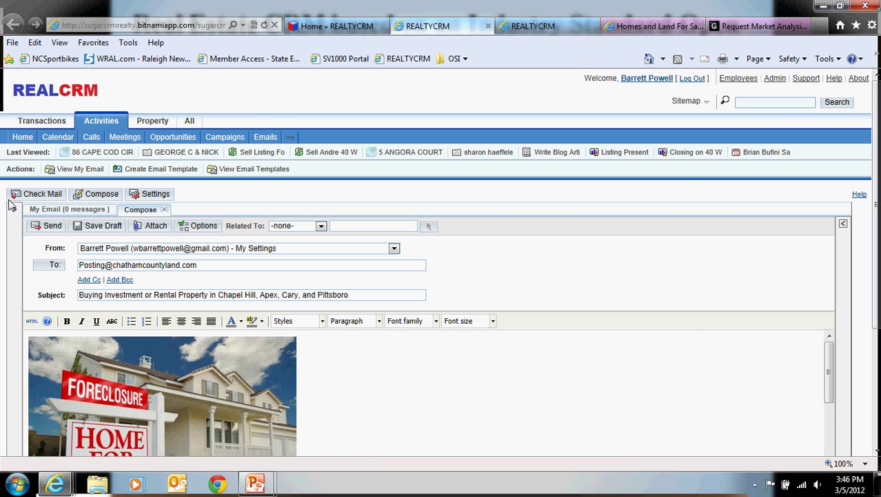
{"action": "left_click", "coordinate": [47, 225]}
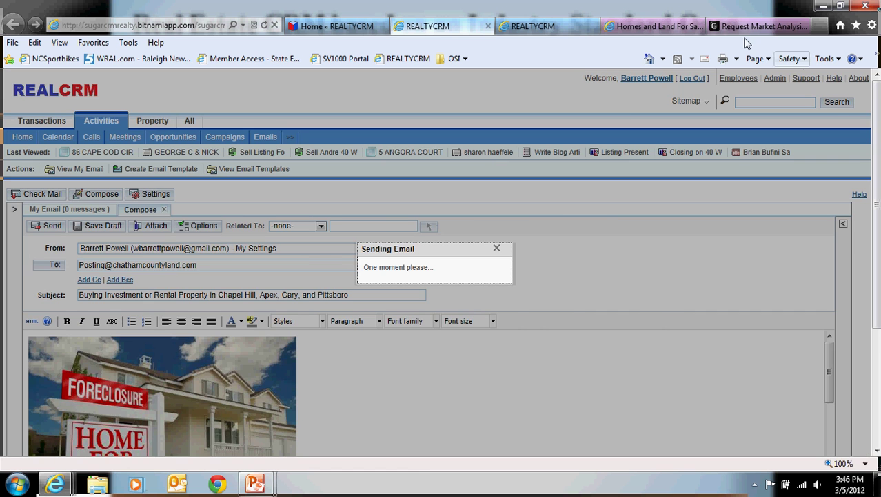
Step: View the chathamcountyland.com home page with its featured investment property article and Featured Properties section
{"action": "left_click", "coordinate": [654, 26]}
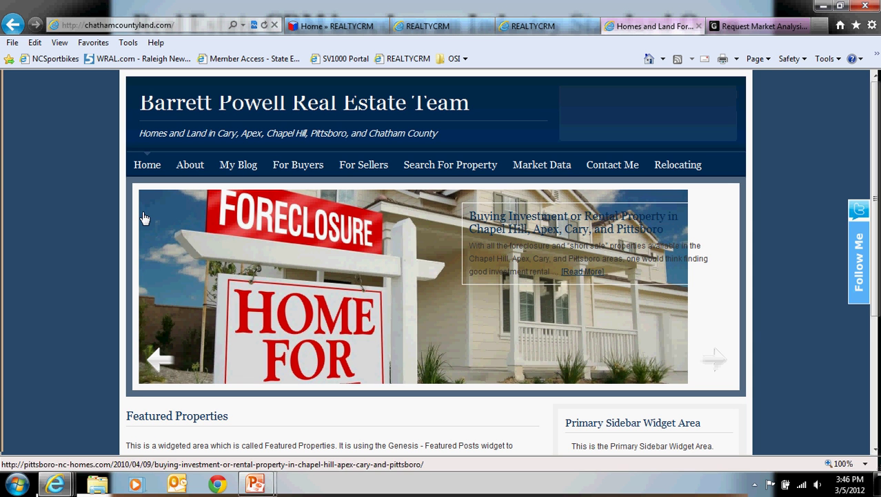
{"action": "scroll", "coordinate": [43, 197], "scroll_direction": "down", "scroll_amount": 5}
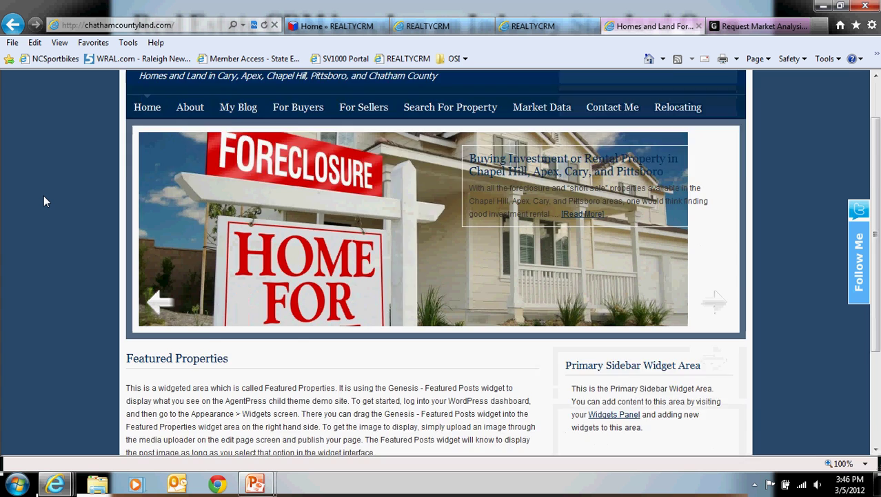
{"action": "scroll", "coordinate": [44, 194], "scroll_direction": "up", "scroll_amount": 5}
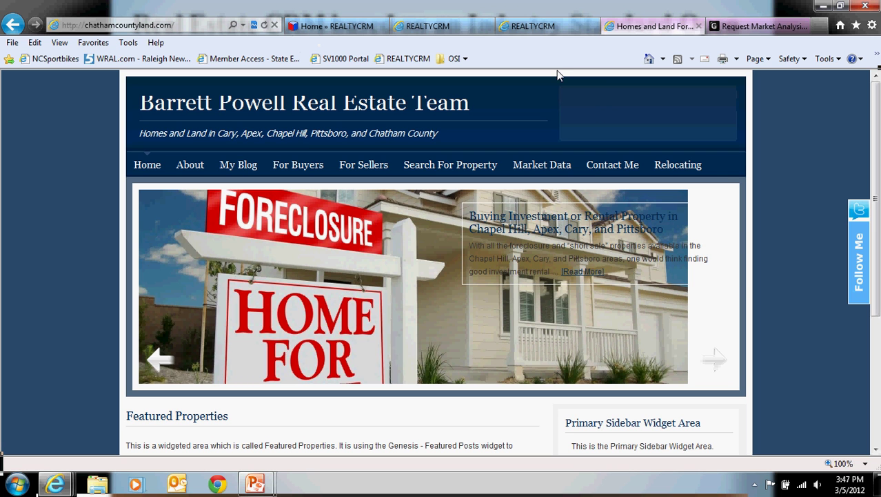
Step: Compare the website's Request Market Analysis form with the matching Web To Lead form in the CRM, ending on the website form
{"action": "left_click", "coordinate": [756, 31]}
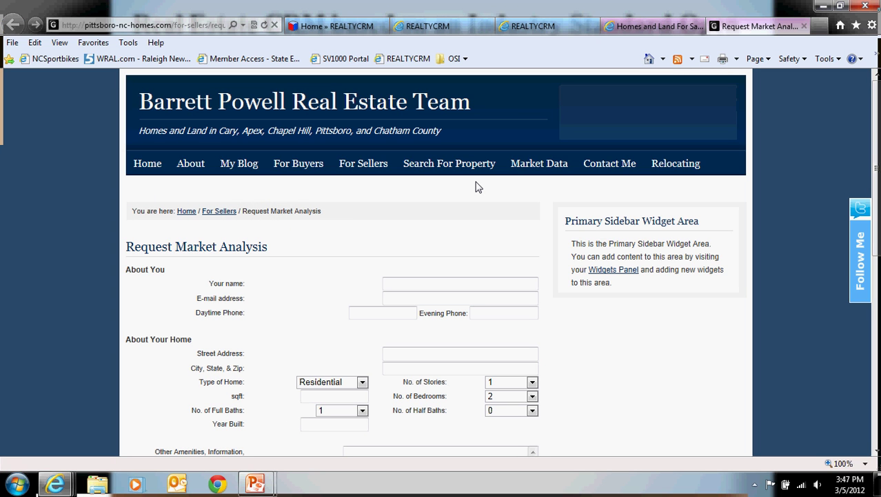
{"action": "left_click", "coordinate": [524, 27]}
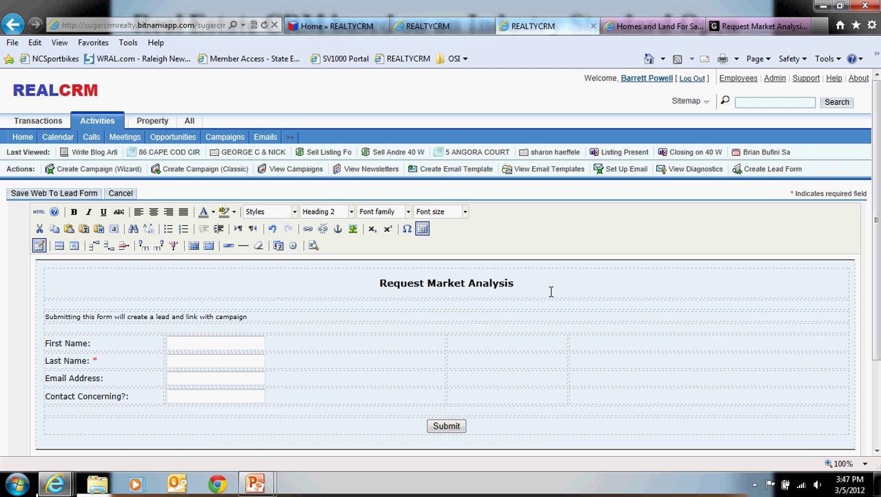
{"action": "left_click", "coordinate": [737, 31]}
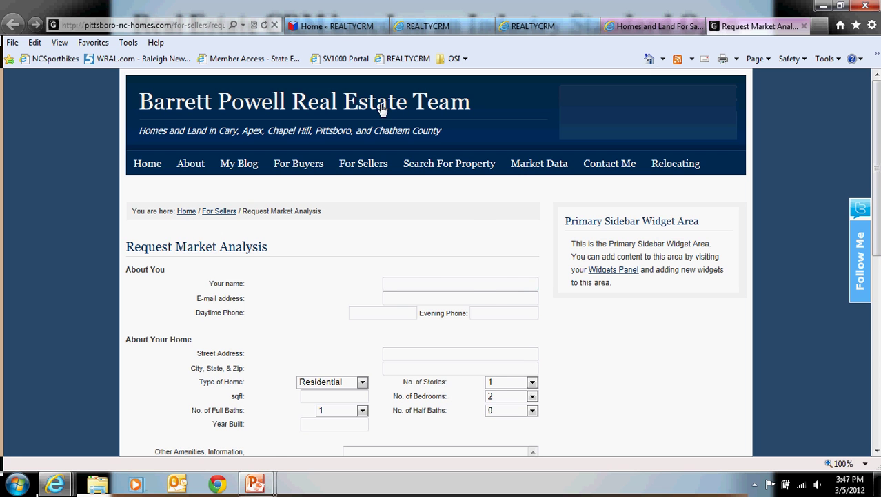
Step: Return to the CRM home page and open the Campaigns list from the Activities modules
{"action": "left_click", "coordinate": [325, 27]}
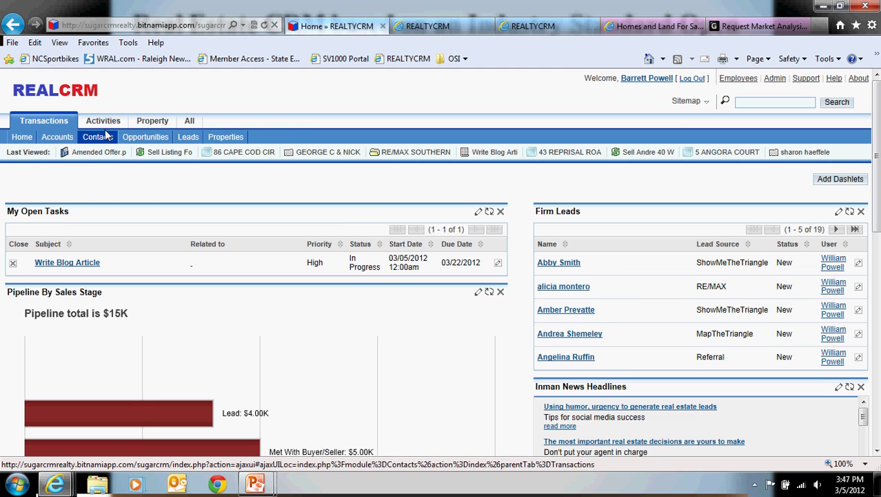
{"action": "mouse_move", "coordinate": [108, 122]}
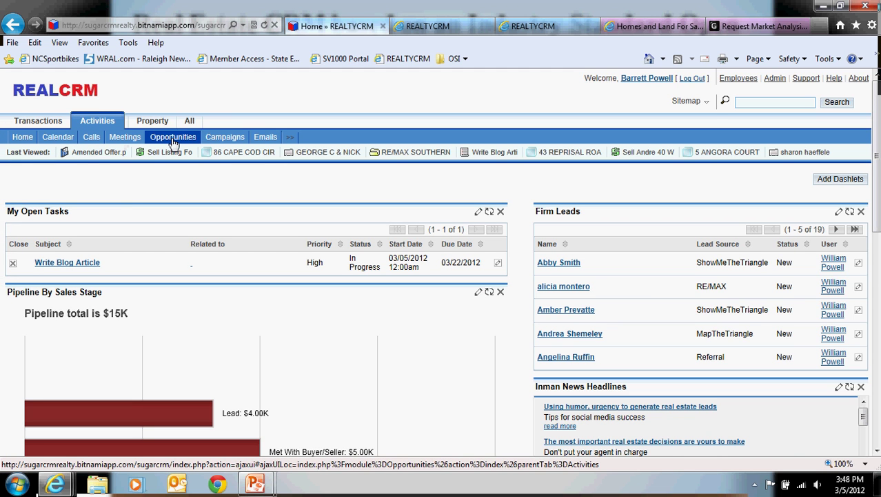
{"action": "left_click", "coordinate": [224, 137]}
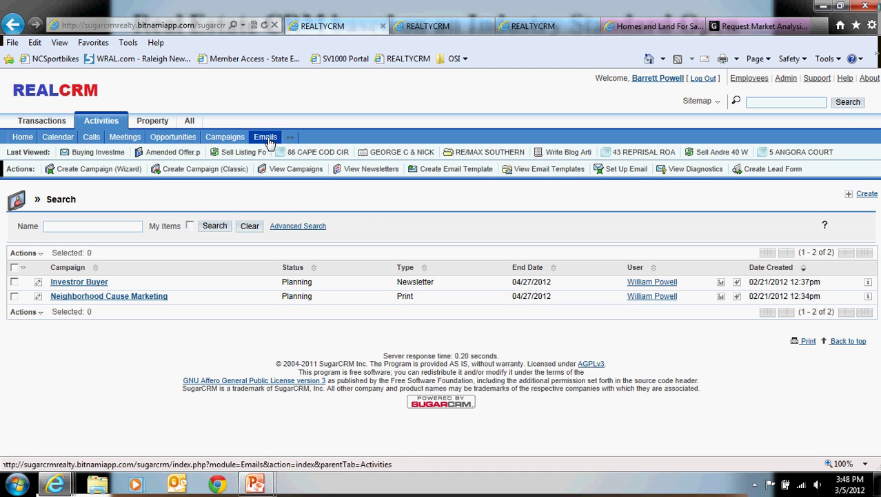
Step: Open the Properties list from the Transactions modules, and switch to the PowerPoint slide show
{"action": "mouse_move", "coordinate": [147, 121]}
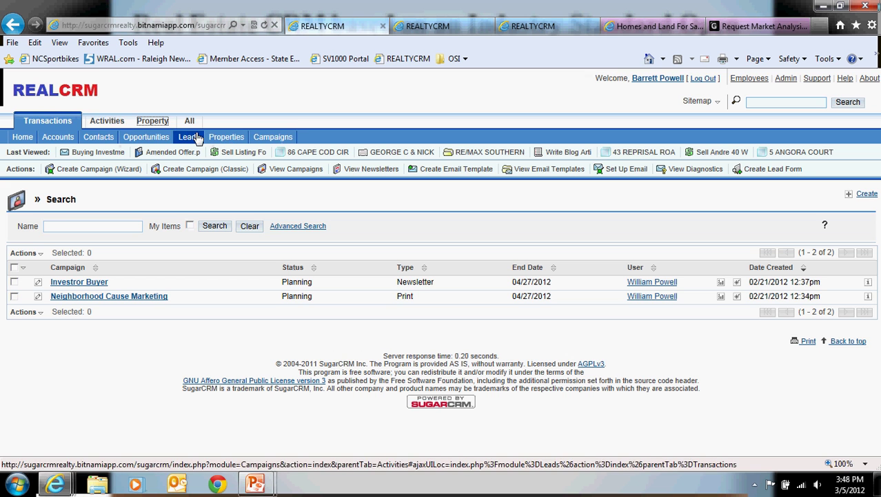
{"action": "left_click", "coordinate": [226, 136]}
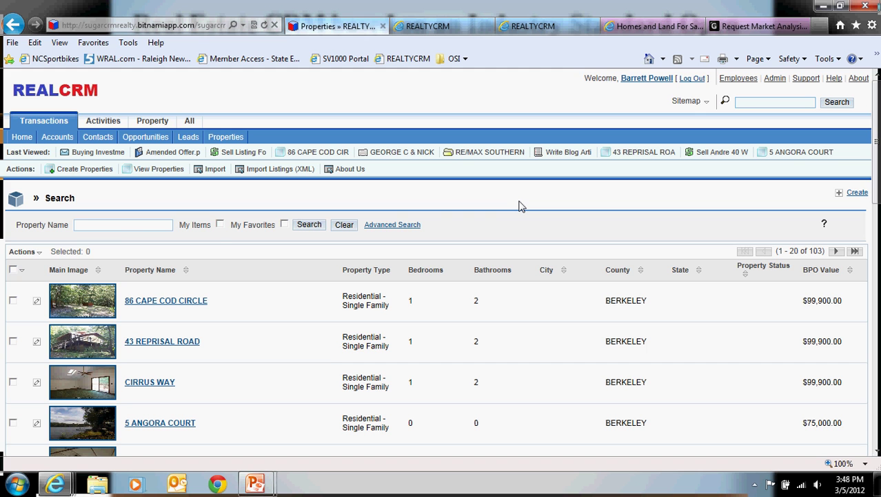
{"action": "key", "text": "alt+Tab"}
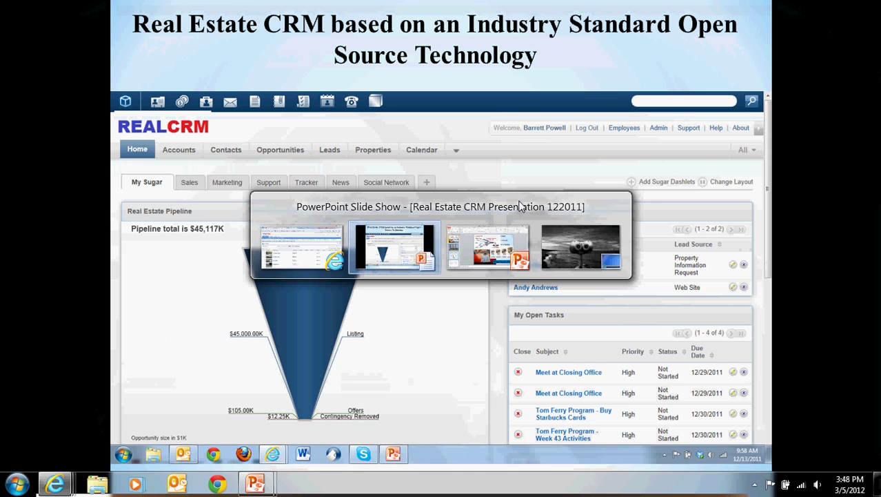